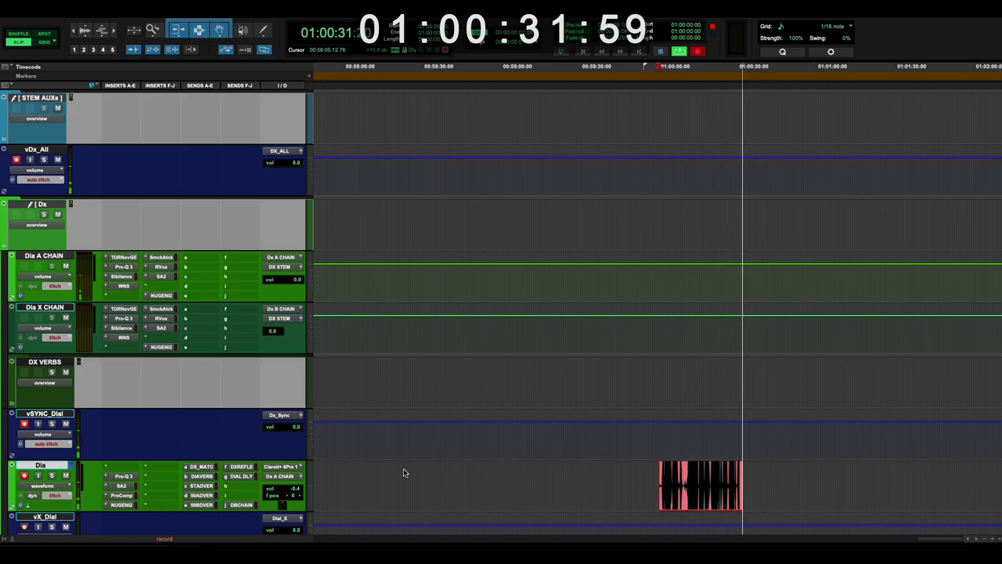
- Freeze the Dia Pro-Q 3 spectrum and add a bell at the 470 Hz peak, lowered to about +0.5 dB
click(129, 476)
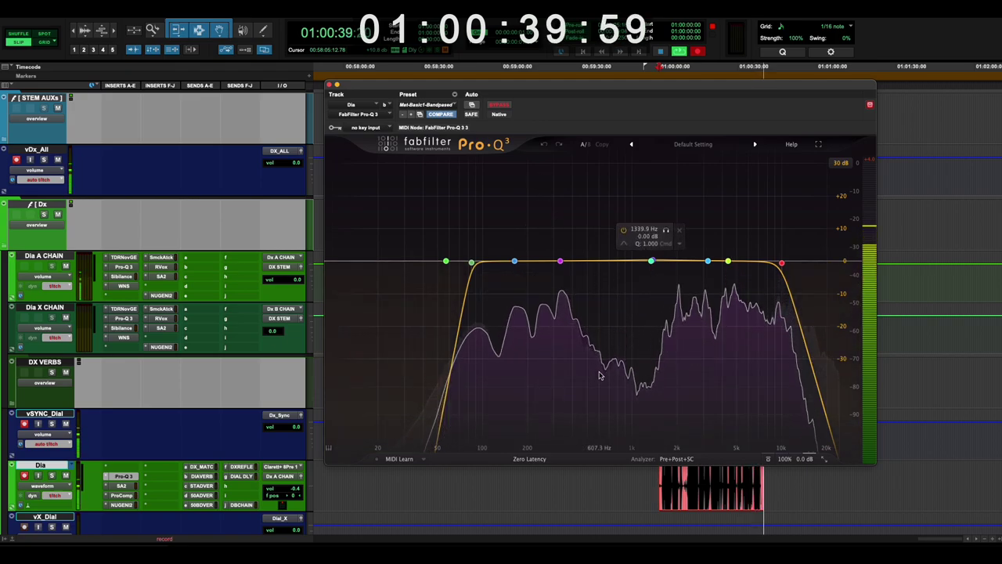
drag(598, 374, 600, 375)
click(584, 248)
scroll(584, 249, up, 10)
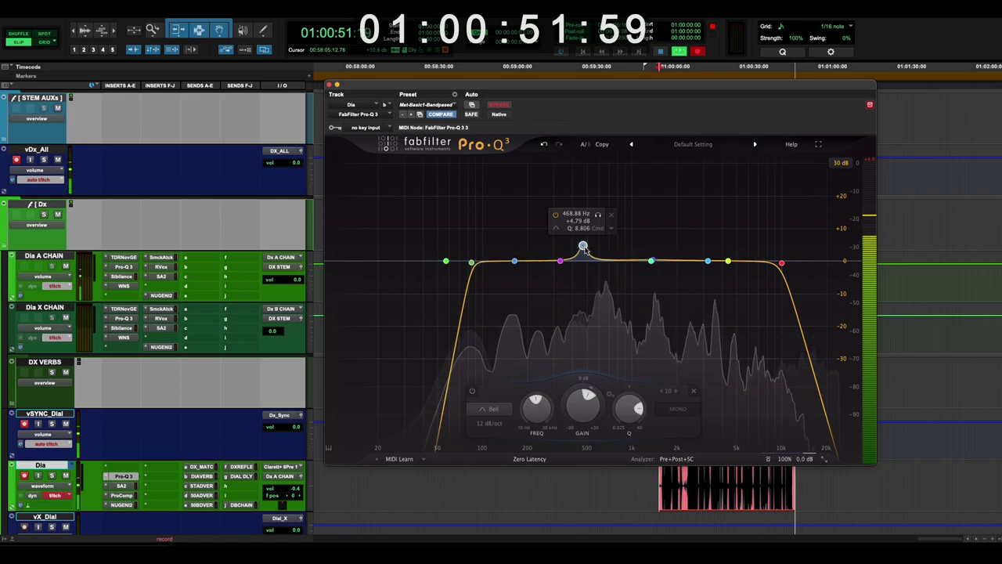
mouse_move(583, 249)
mouse_down()
mouse_move(584, 237)
mouse_move(583, 263)
mouse_up()
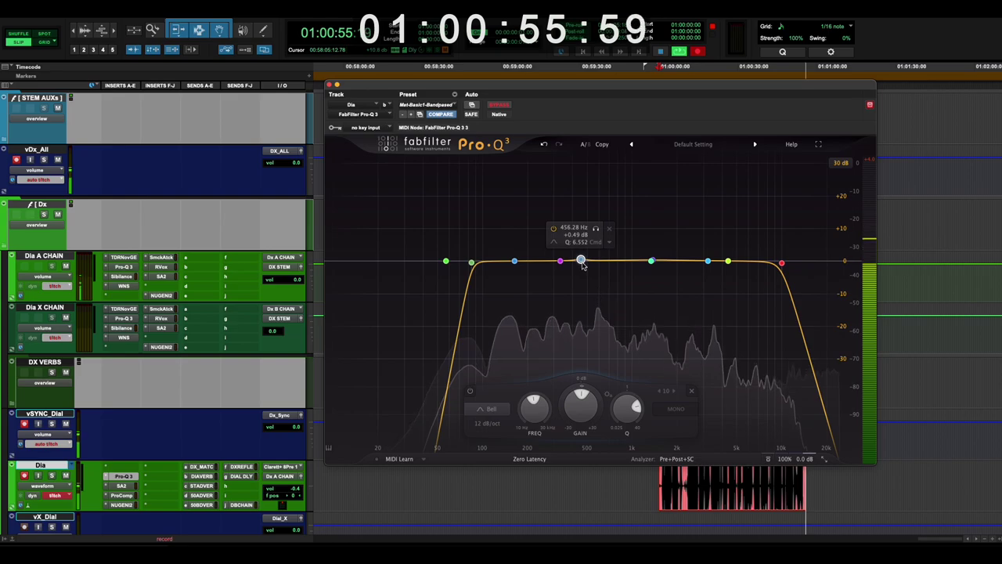
- Bypass the 456 Hz bell and the upper-mid band near 2–2.9 kHz, then freeze and release the spectrum
click(470, 391)
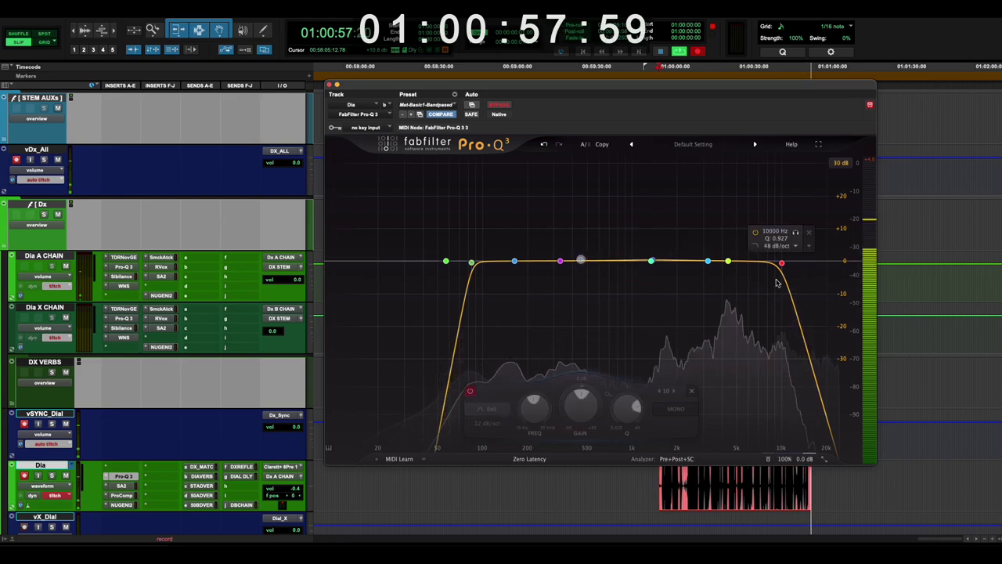
drag(708, 261, 680, 265)
alt+click(682, 262)
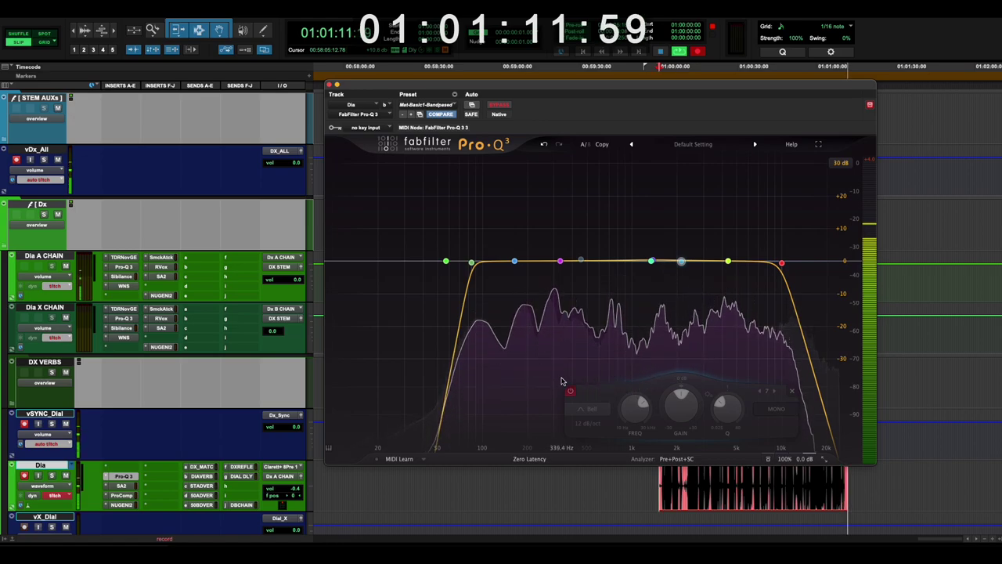
drag(562, 382, 570, 390)
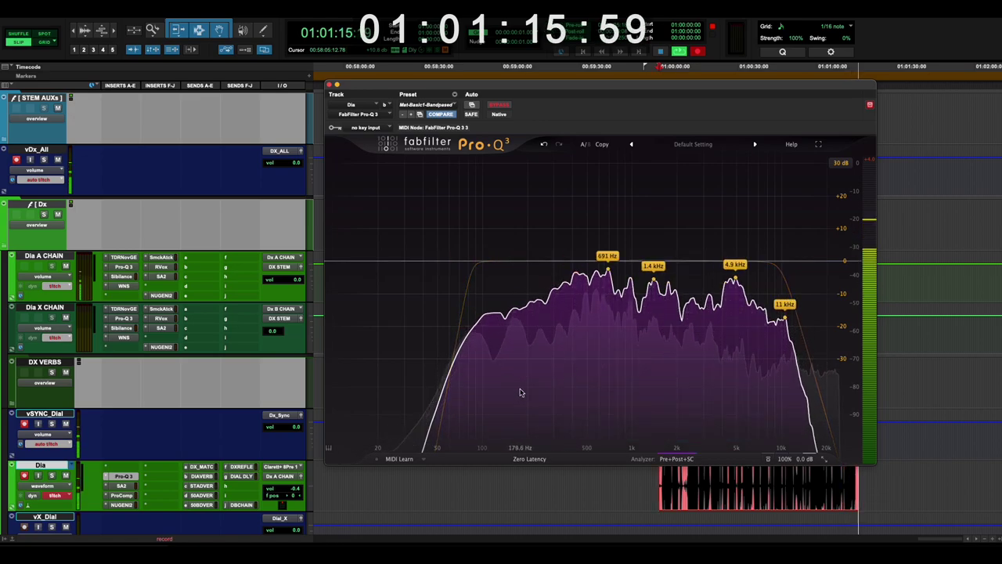
drag(450, 381, 453, 383)
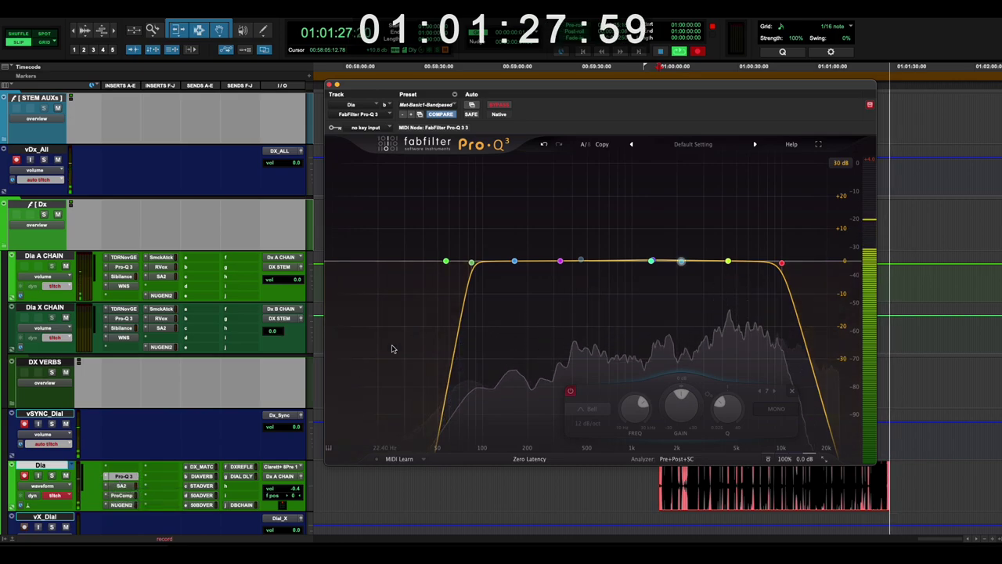
- Show the Dia SA-2 and browse its Dialog presets, keeping Matt-default gentle
click(121, 486)
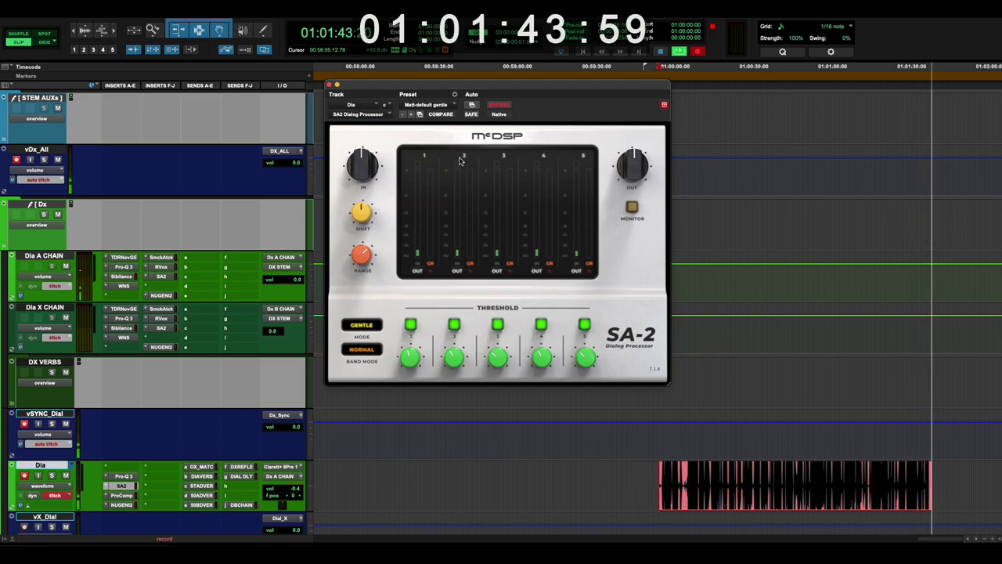
click(427, 104)
mouse_move(429, 89)
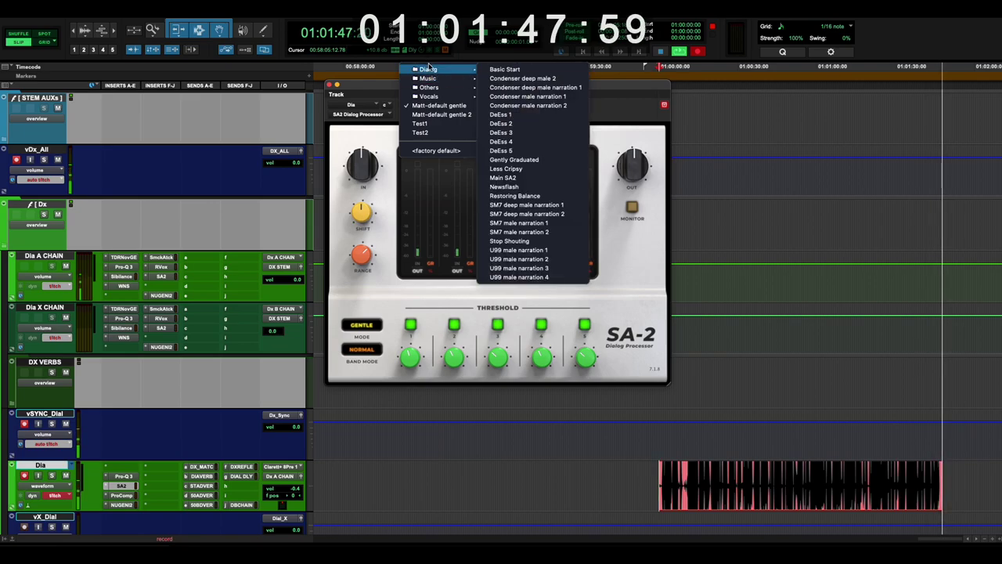
mouse_move(429, 69)
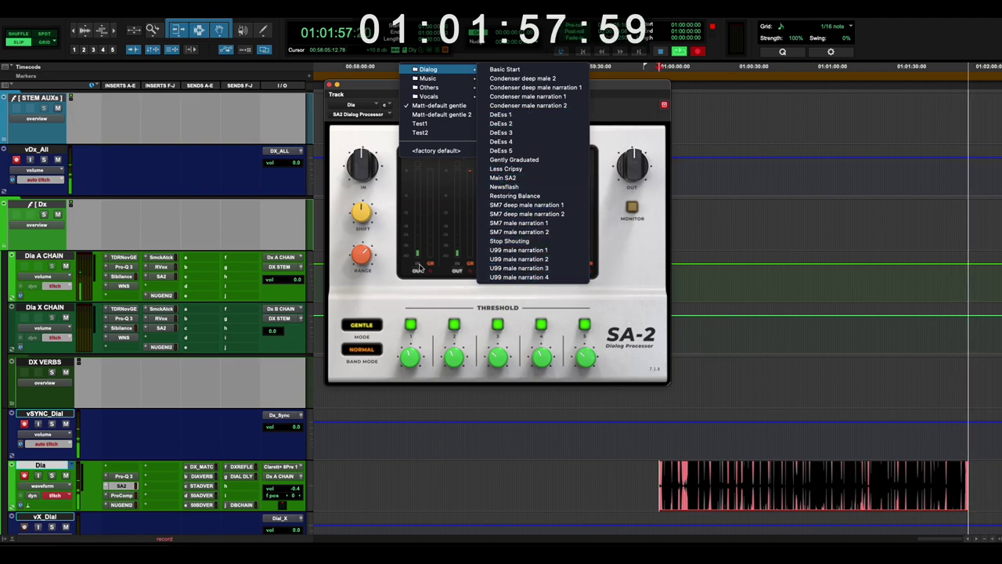
click(382, 127)
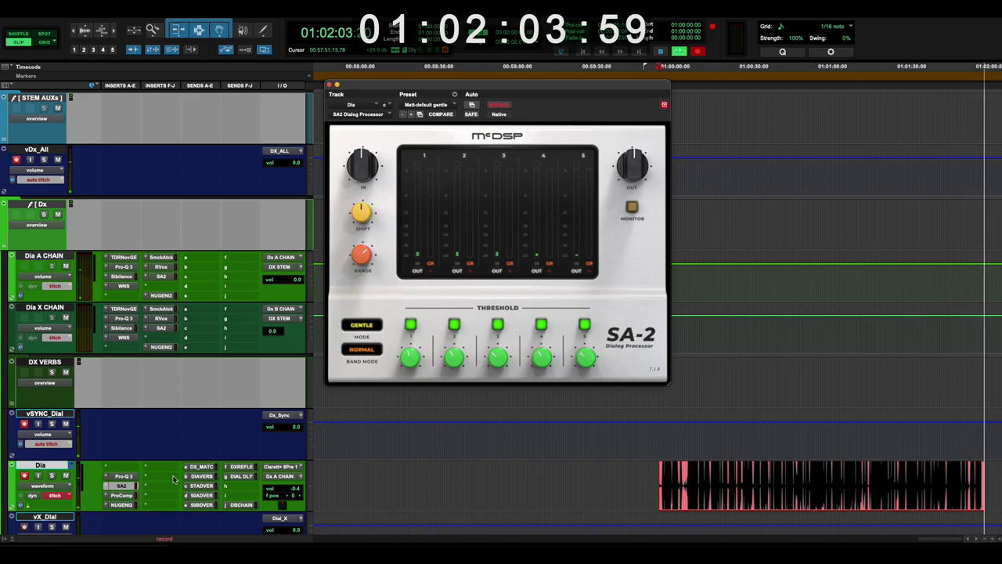
- On the Dia Pro Compressor, soften the knee to 21.8 dB and set the threshold to -13.6 dB
click(121, 495)
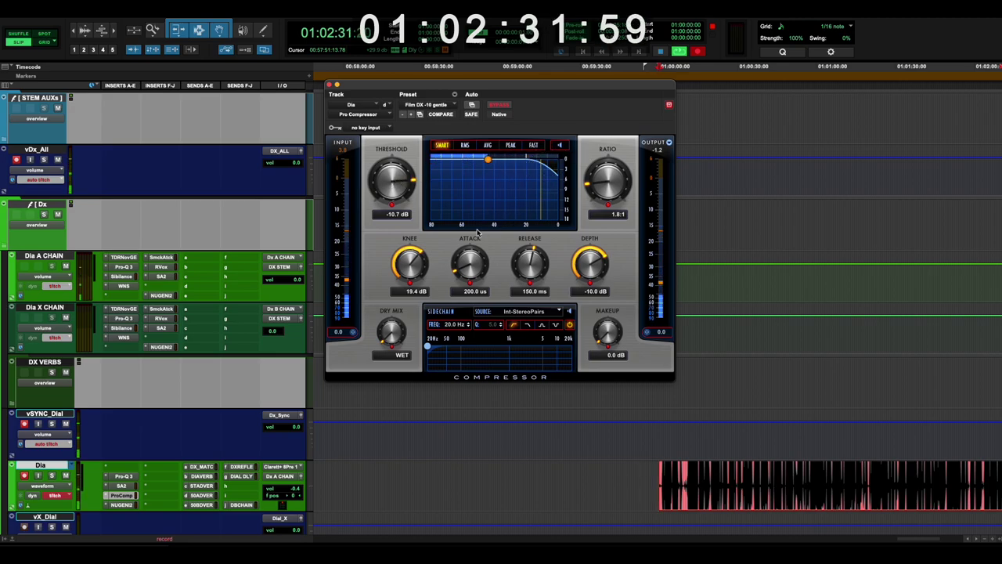
drag(408, 268, 408, 263)
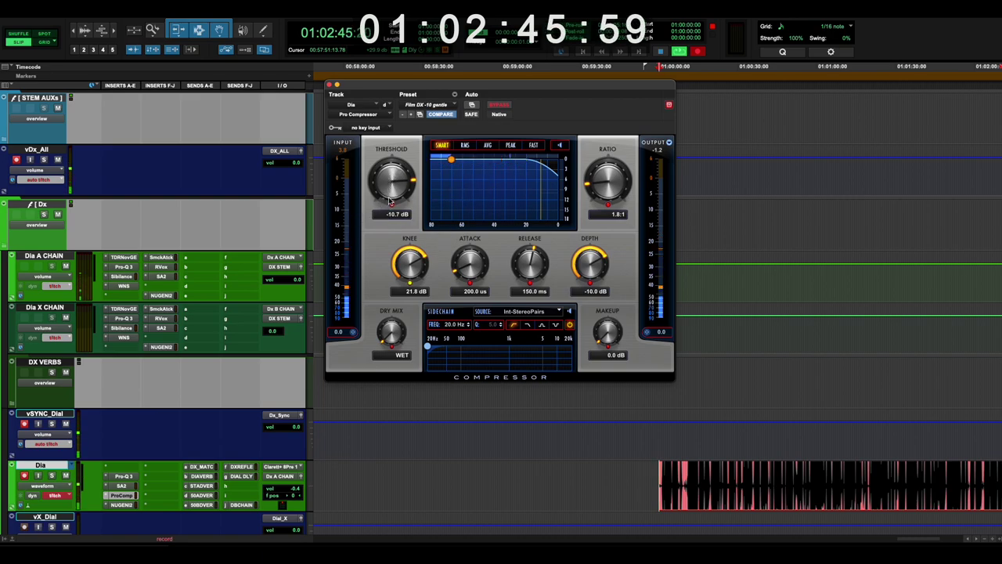
drag(390, 201, 395, 201)
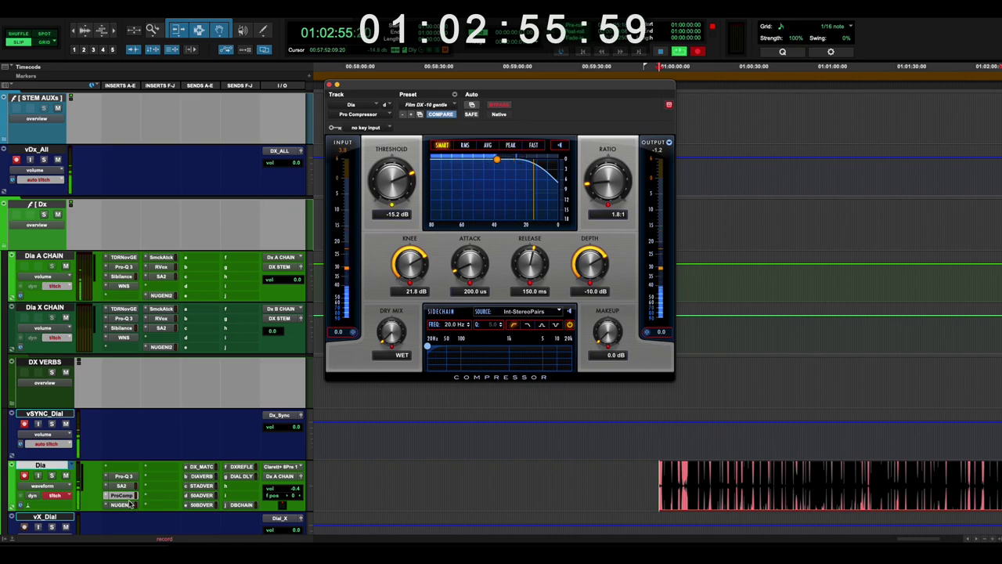
drag(397, 177, 398, 183)
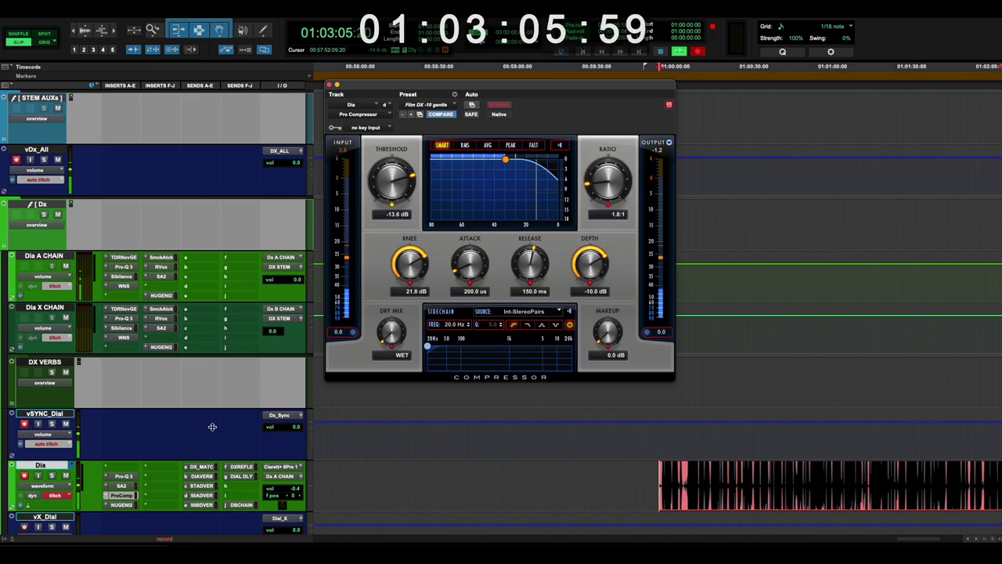
- Set the ISL true-peak ceiling to -0.5 dBTP, then revisit the compressor, Pro-Q 3 and SA-2
click(121, 506)
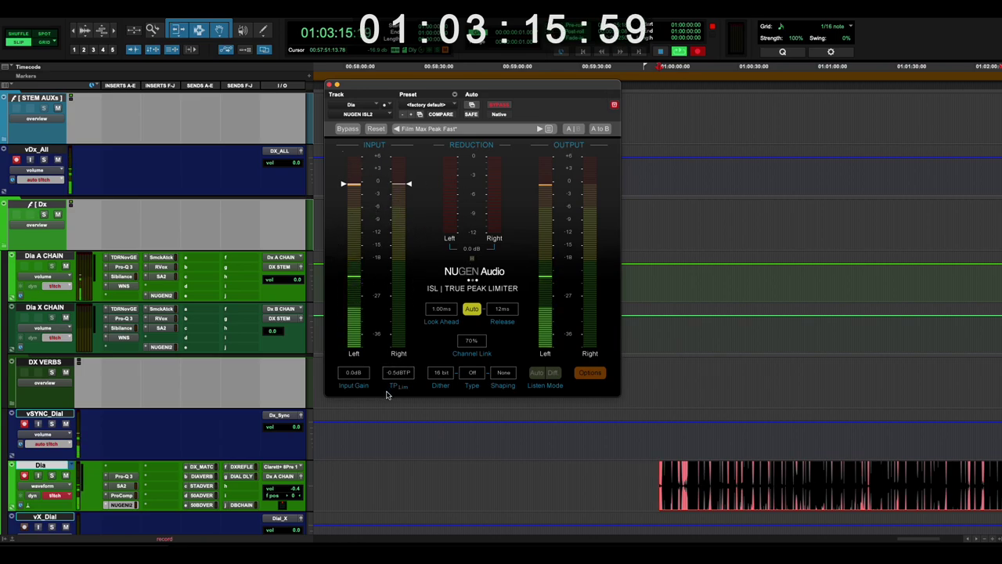
scroll(395, 376, down, 3)
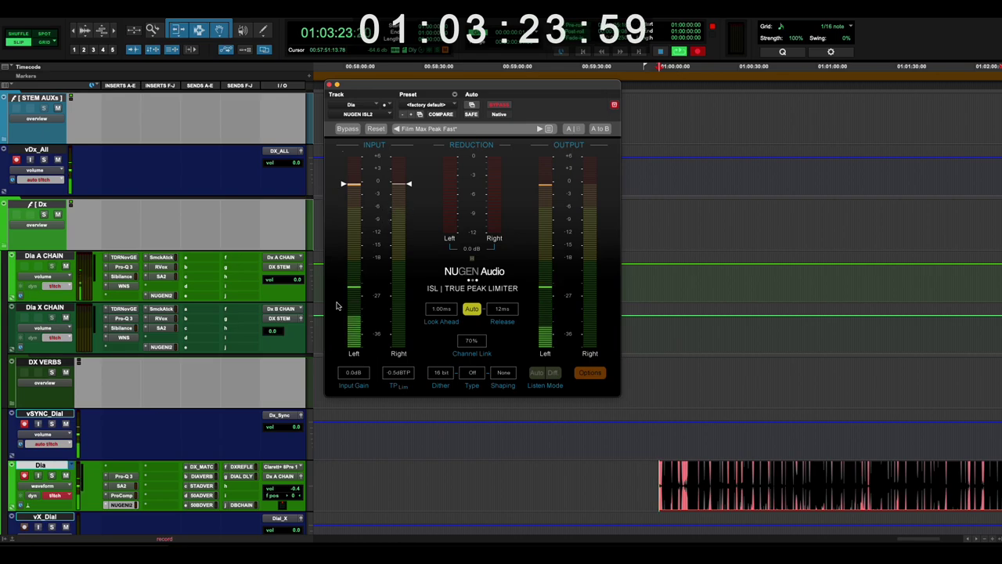
click(123, 496)
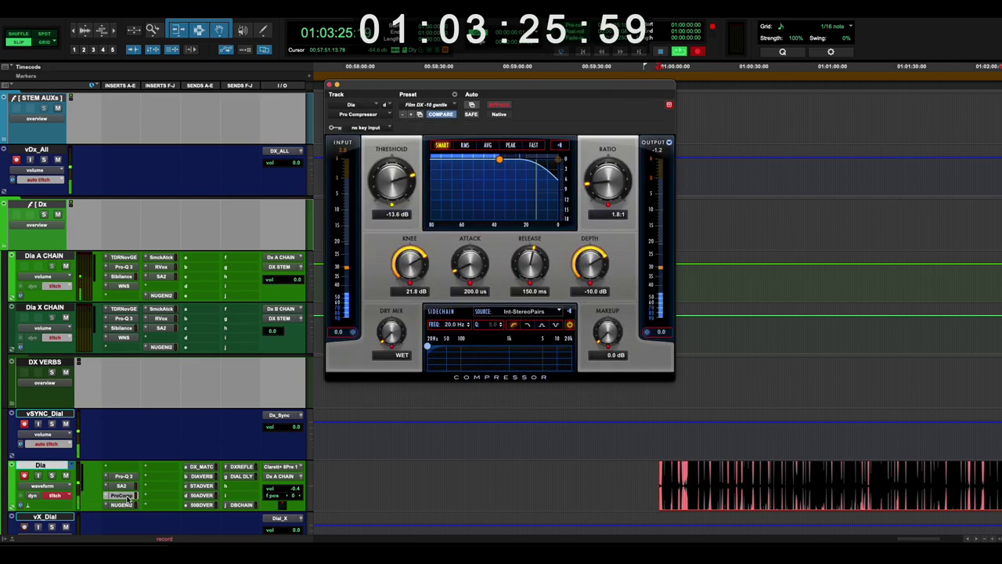
click(121, 506)
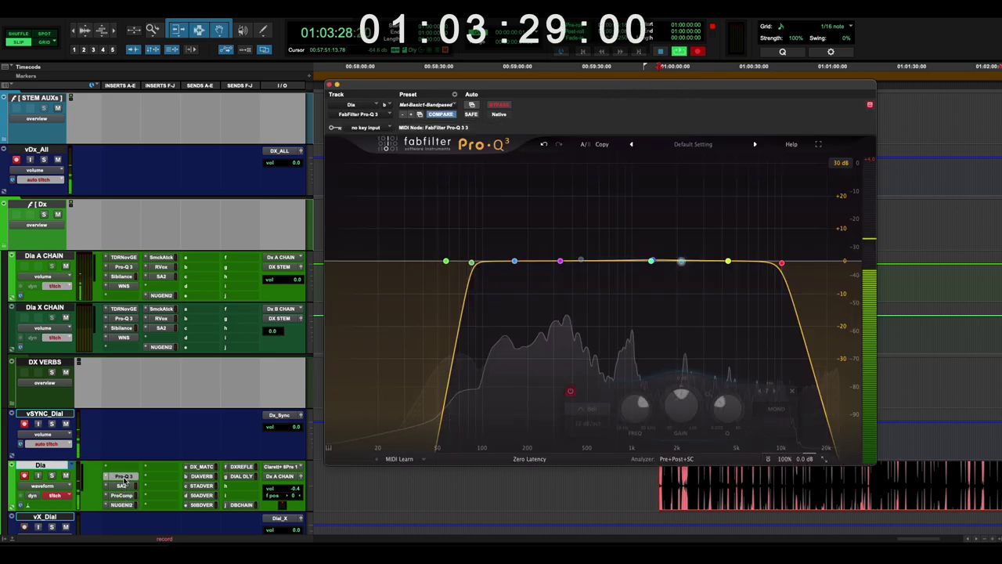
click(123, 477)
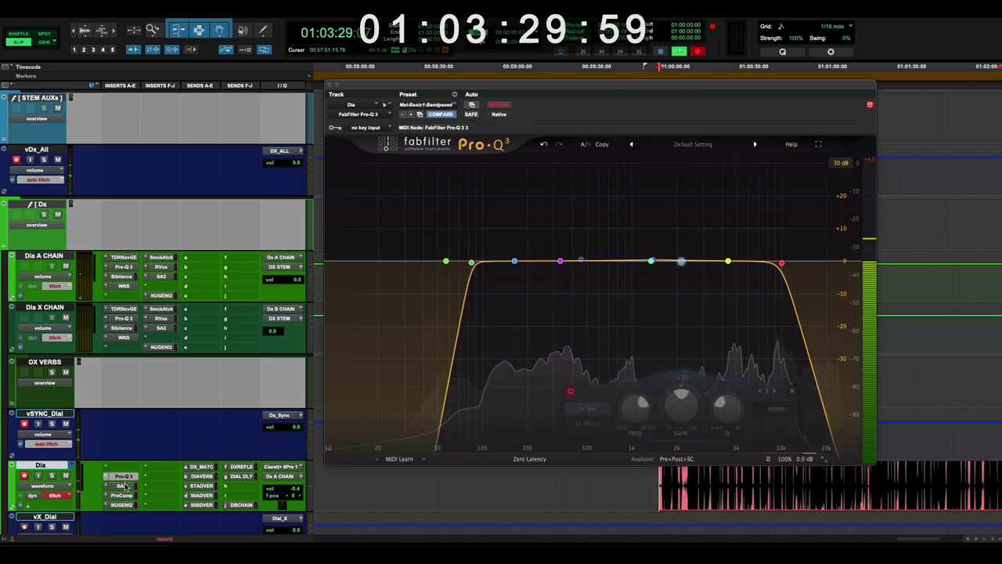
click(123, 485)
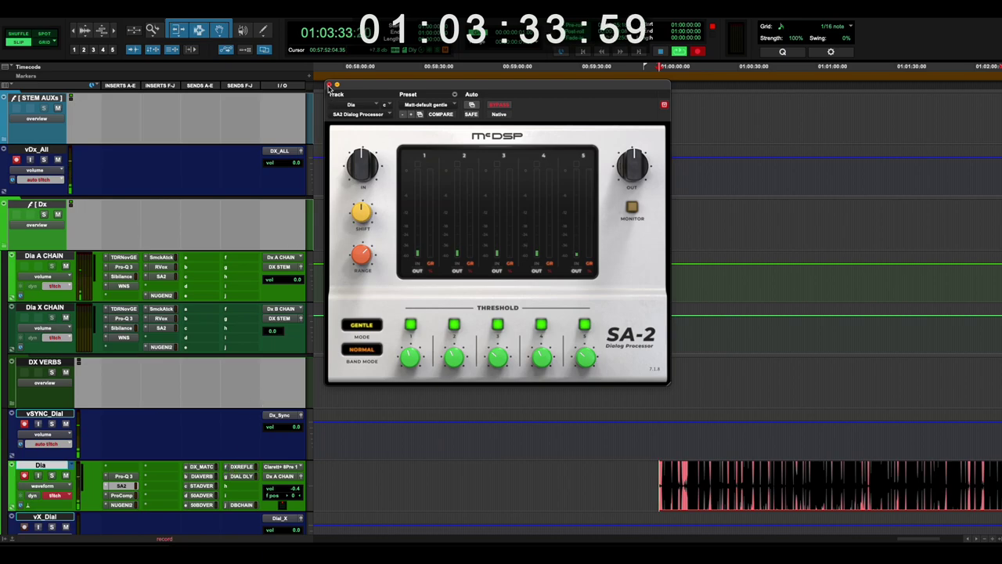
- Close the SA-2 window and open TDR Nova on the Dia A CHAIN track
click(329, 84)
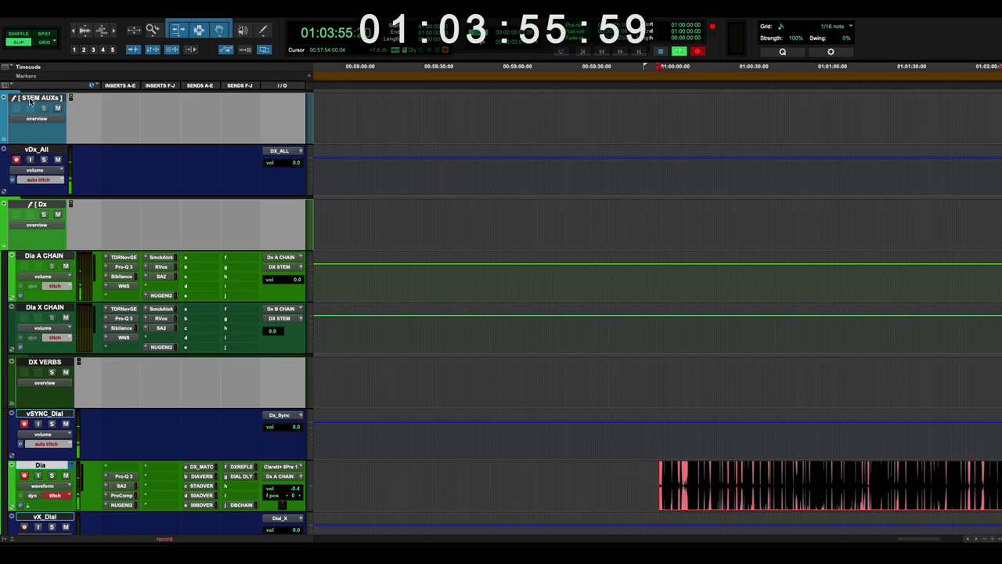
scroll(106, 158, up, 3)
scroll(106, 159, down, 3)
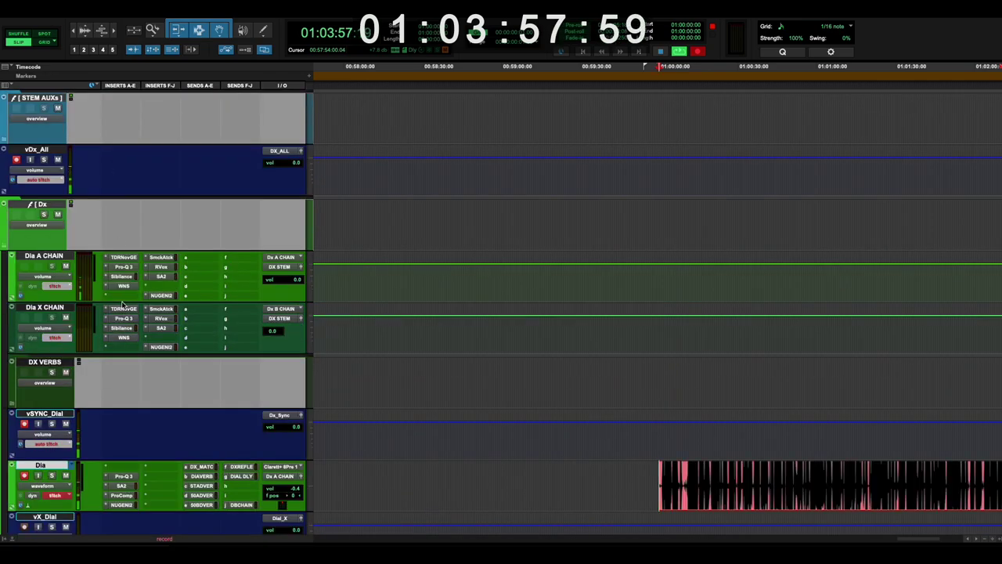
click(121, 258)
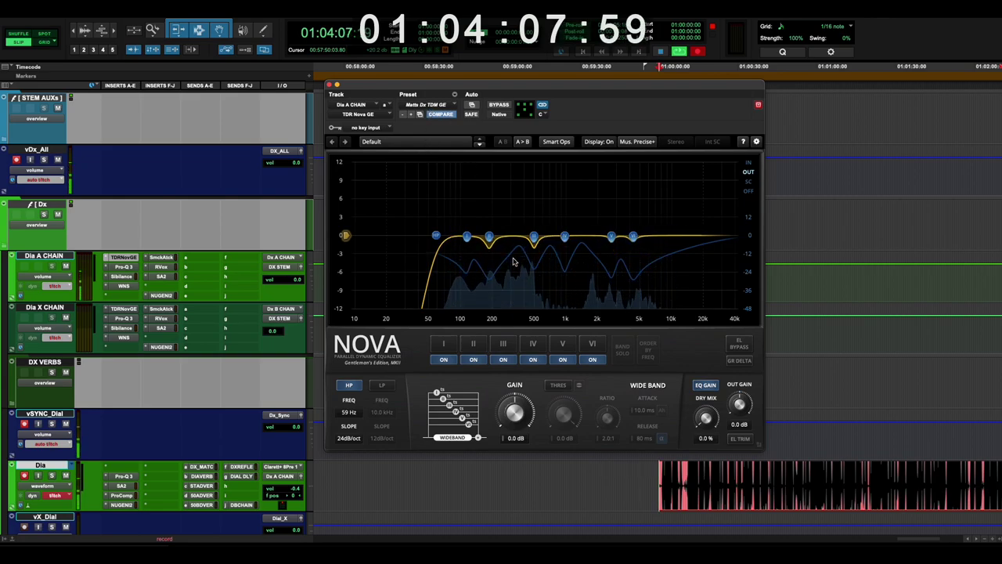
- Review the settings of Nova bands I through V, then close the Nova window
click(452, 349)
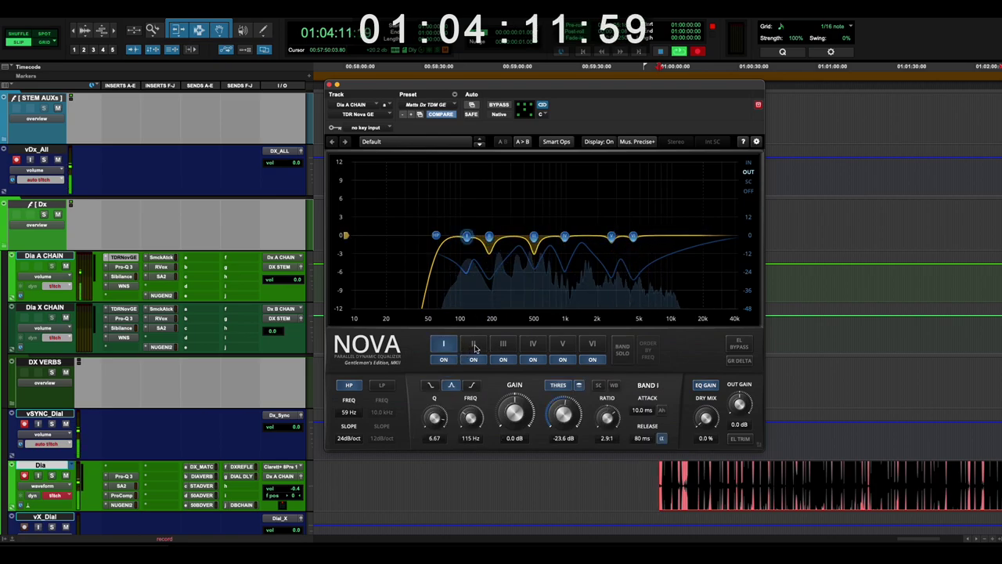
click(474, 351)
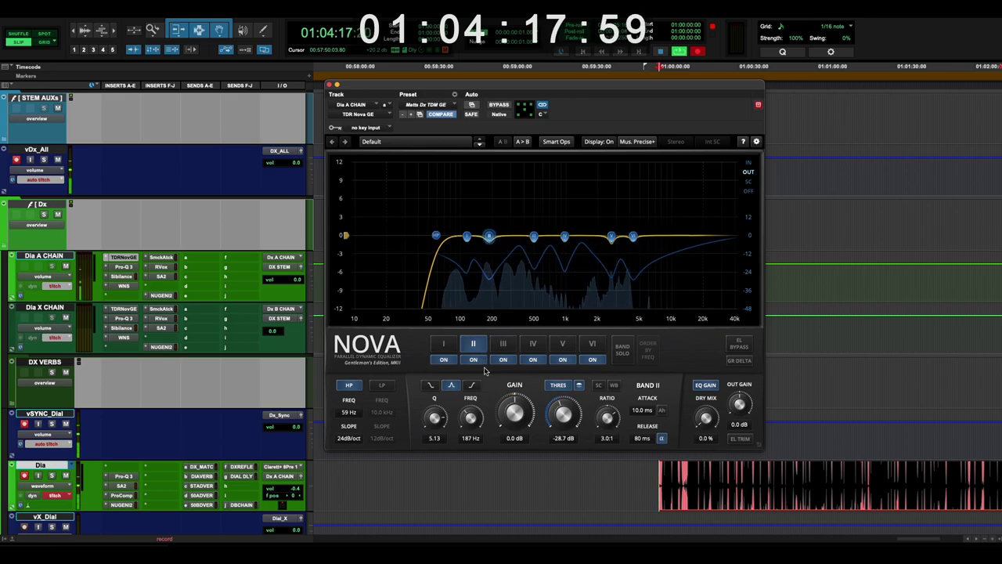
click(503, 346)
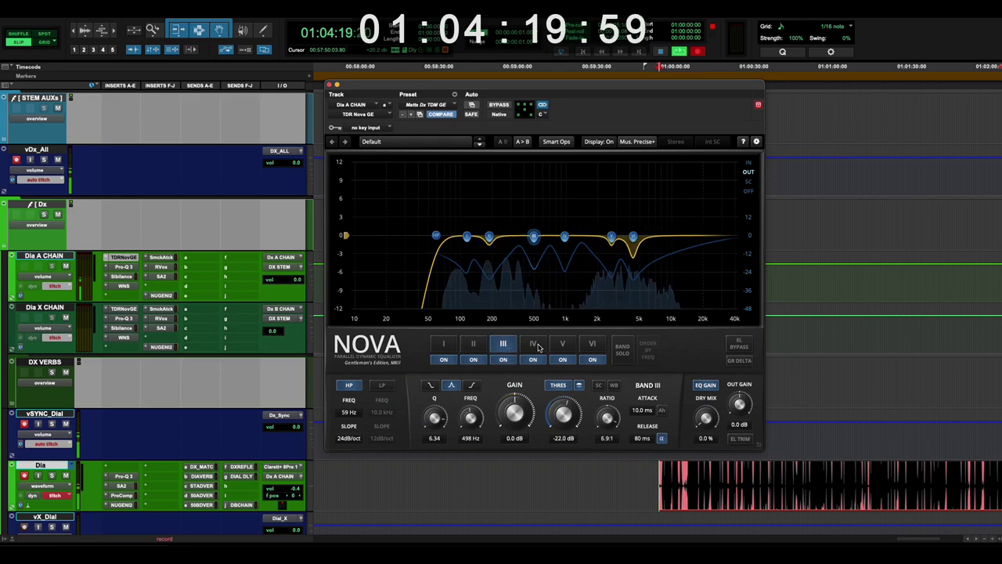
click(532, 345)
click(562, 345)
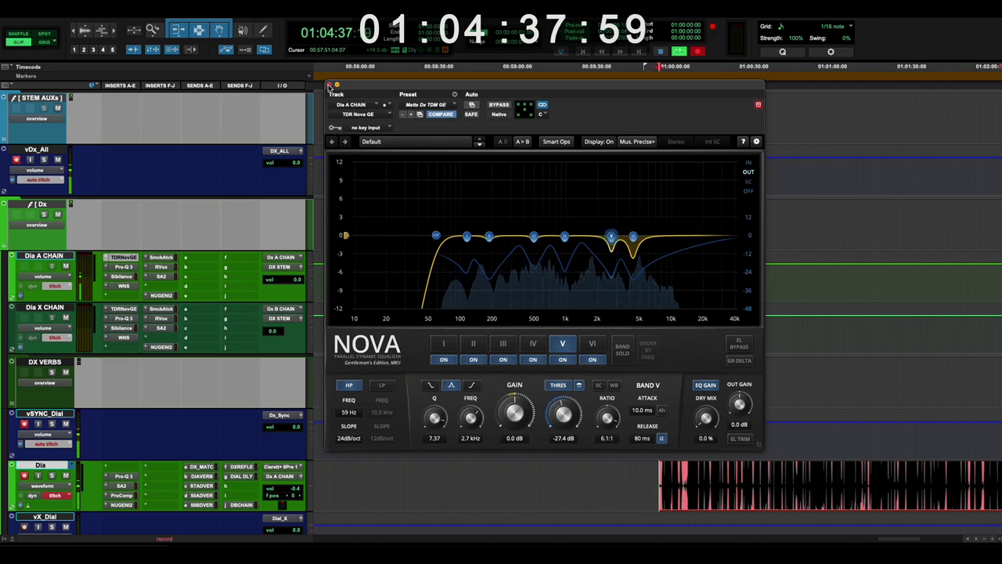
click(329, 85)
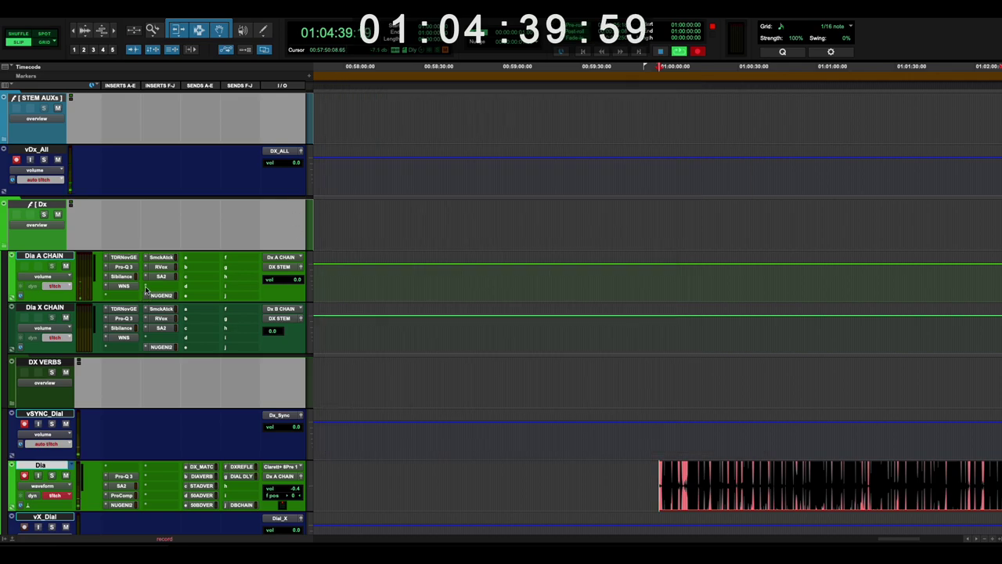
- On Dia's Pro-Q 3, nudge the low cut to about 83 Hz and raise the high cut to about 11.5 kHz
click(127, 268)
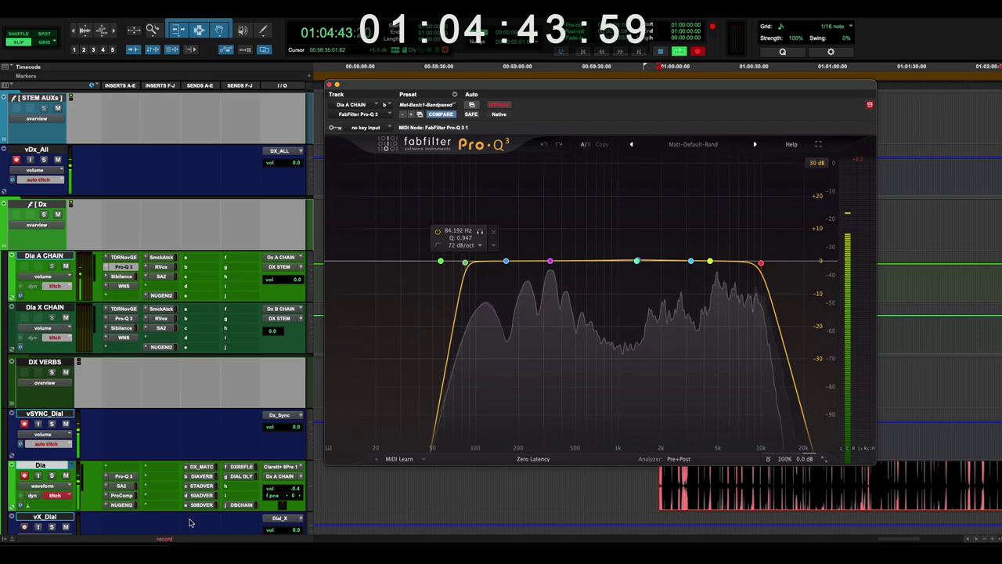
click(127, 477)
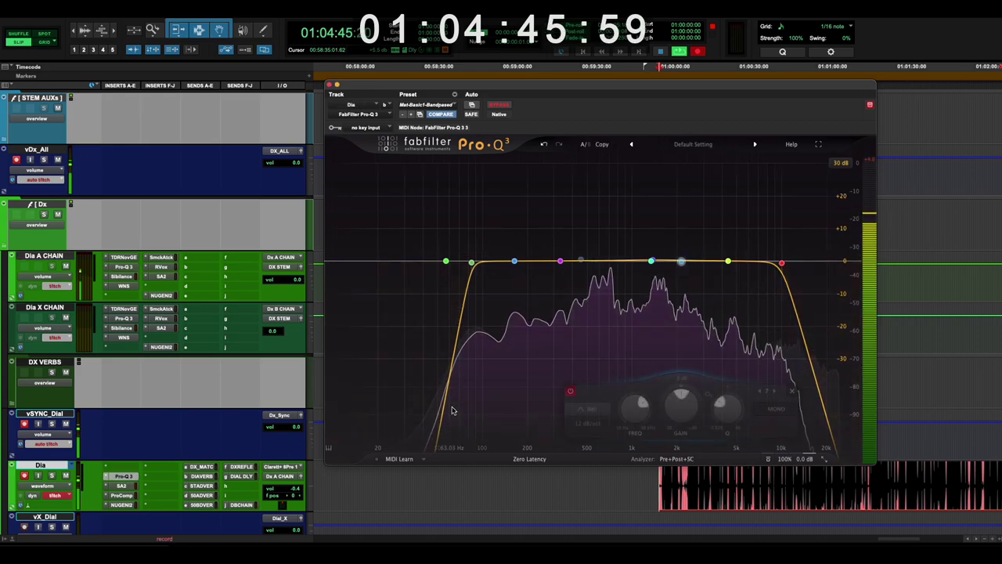
mouse_move(469, 262)
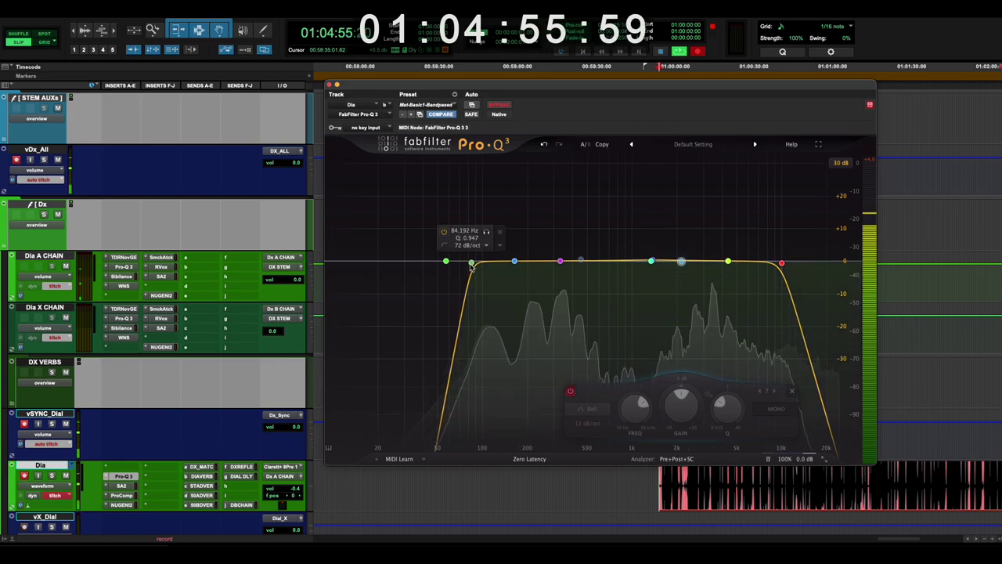
mouse_move(472, 264)
mouse_down()
mouse_move(443, 269)
mouse_move(469, 262)
mouse_up()
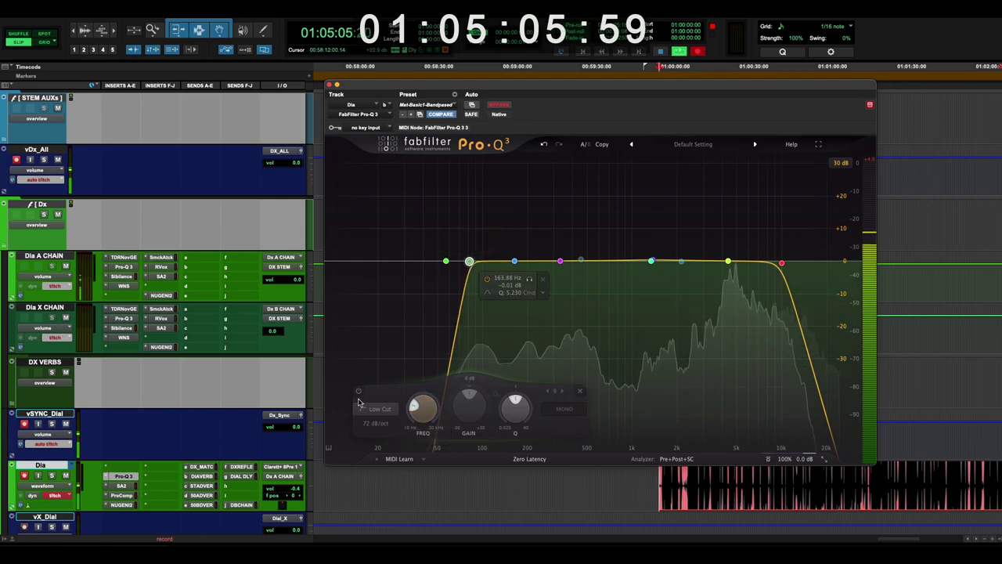
click(782, 264)
drag(781, 264, 788, 263)
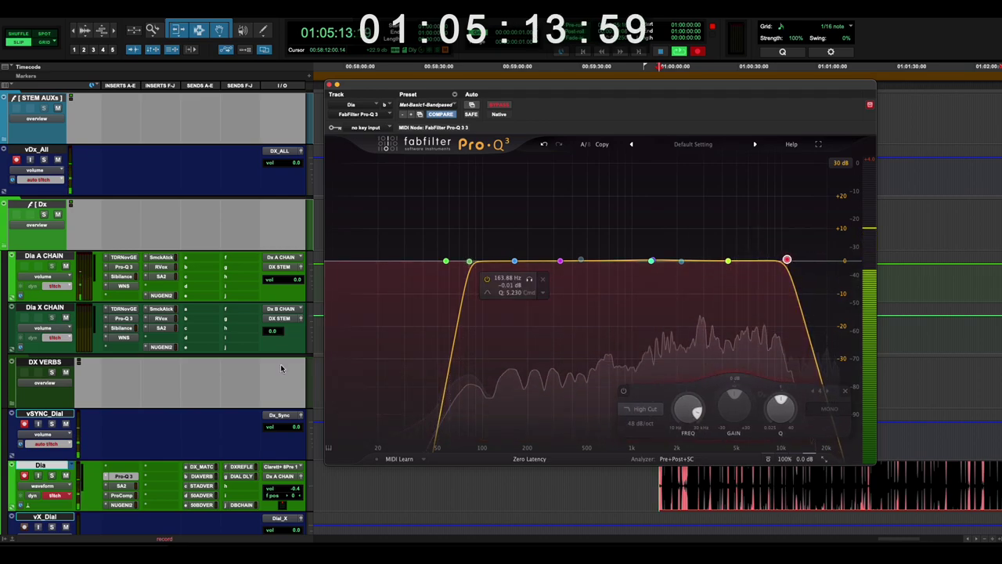
- Compare against Dia A CHAIN's Pro-Q 3, trying a boost near 3 kHz and flattening it
click(129, 268)
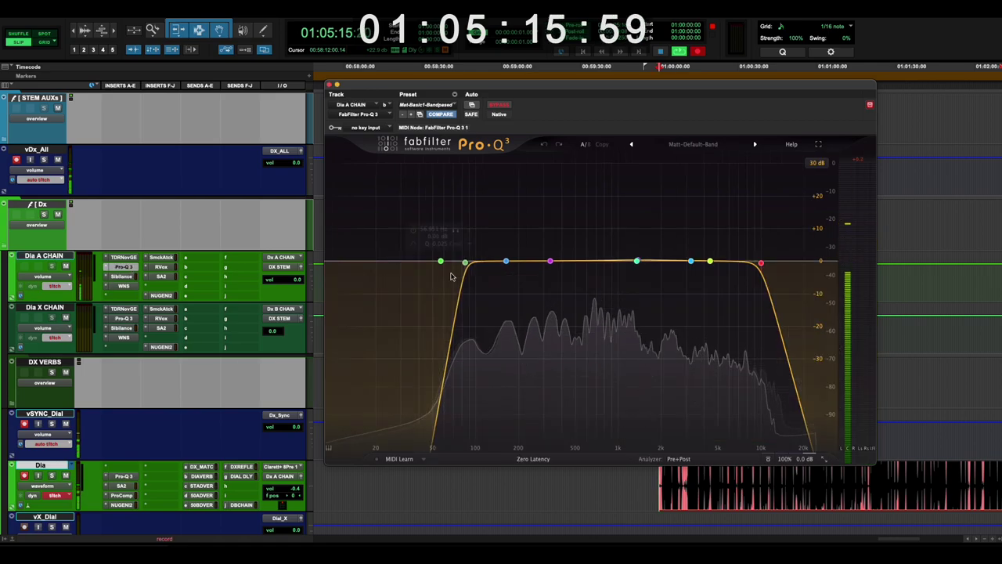
mouse_move(459, 289)
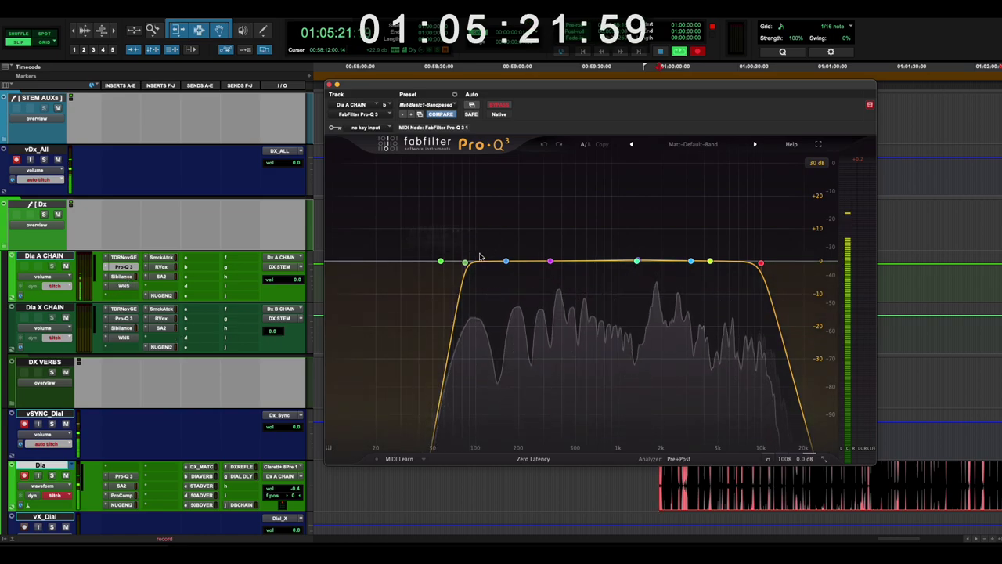
mouse_move(673, 258)
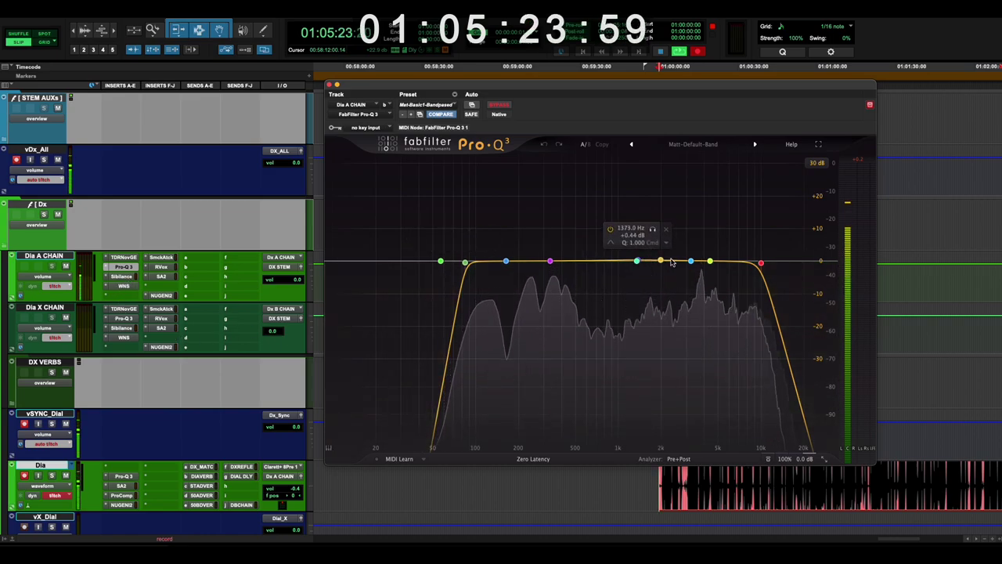
mouse_move(691, 266)
mouse_down()
mouse_move(630, 267)
mouse_move(641, 229)
mouse_move(686, 266)
mouse_up()
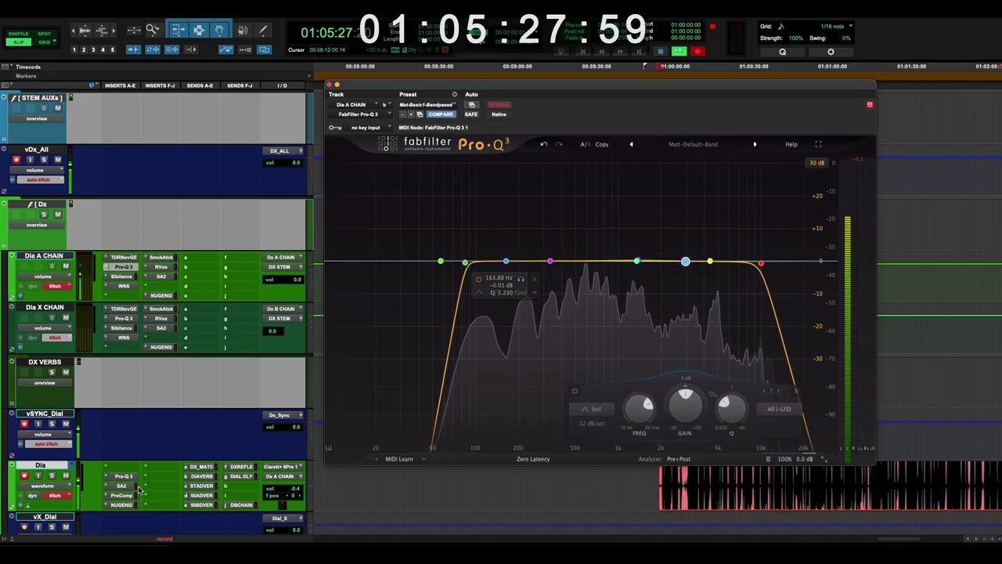
scroll(166, 473, down, 3)
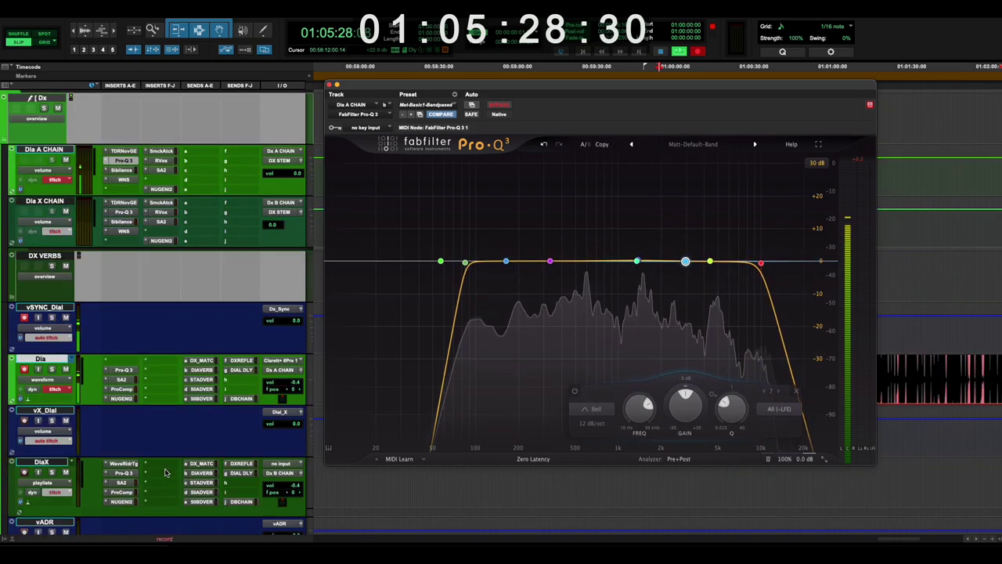
- Reopen Dia's Pro-Q 3, then go back to Dia A CHAIN's Pro-Q 3
click(122, 371)
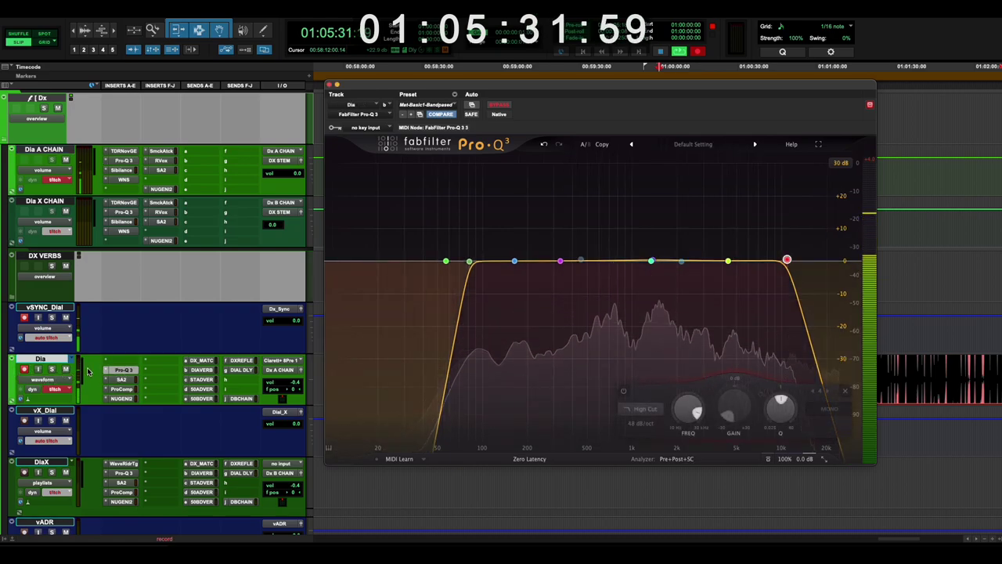
click(123, 369)
click(123, 370)
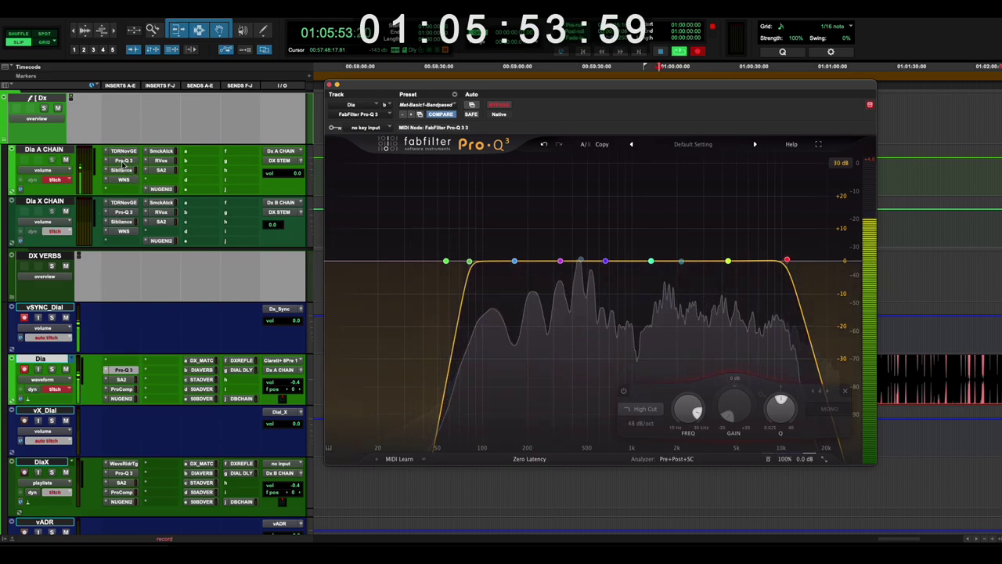
click(126, 162)
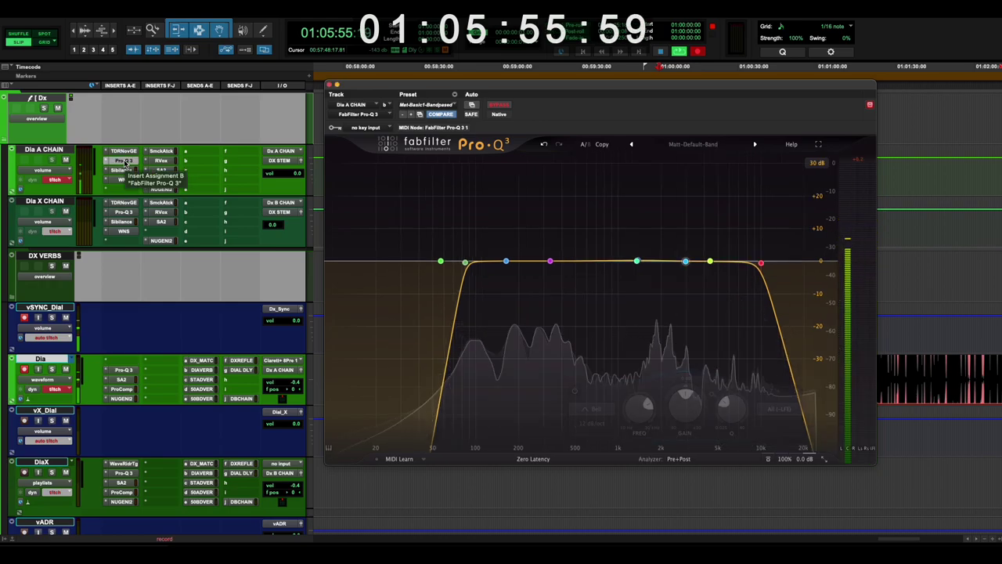
- Lower Dia A CHAIN's Sibilance threshold, return it to 0.0, then close the plug-in window
click(121, 170)
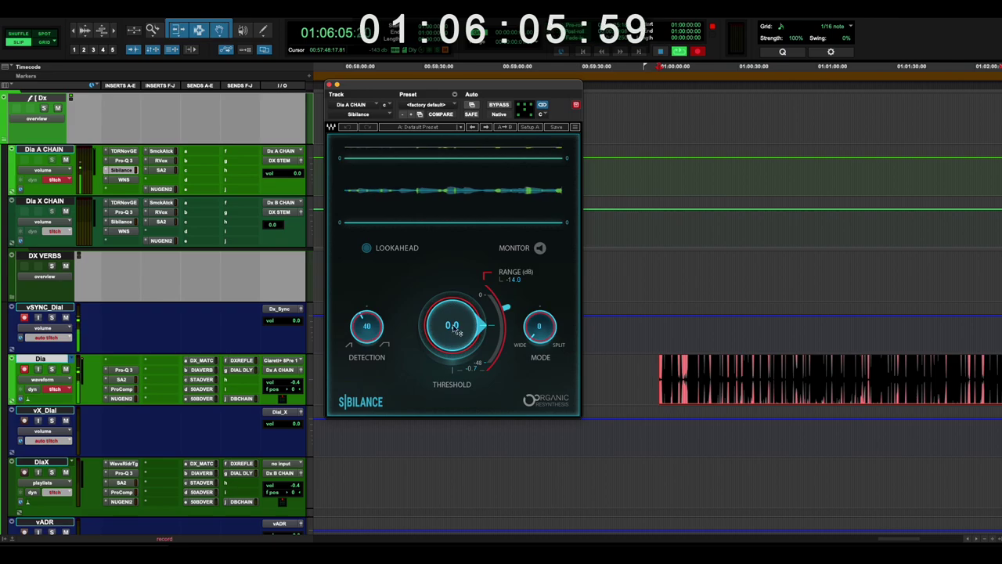
drag(453, 324, 453, 411)
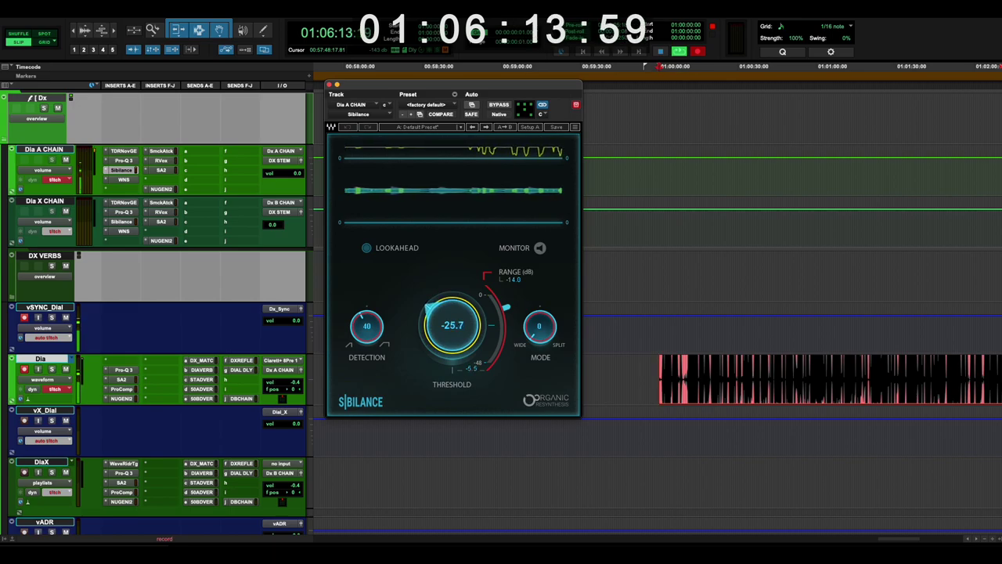
drag(453, 413, 452, 342)
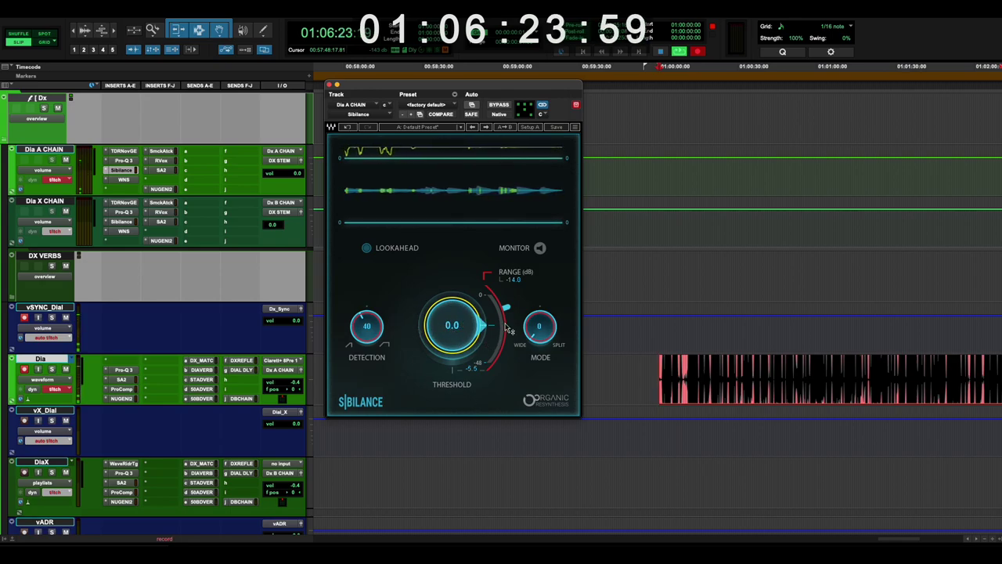
click(123, 372)
click(123, 372)
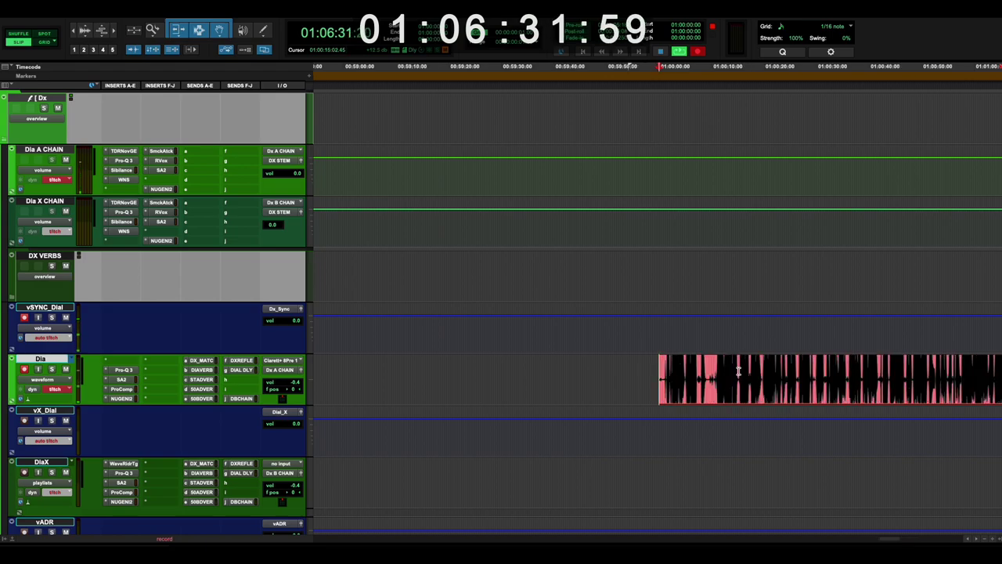
- Zoom the timeline in and out around the Dia clip starting at 01:00:00:00
scroll(738, 371, up, 4)
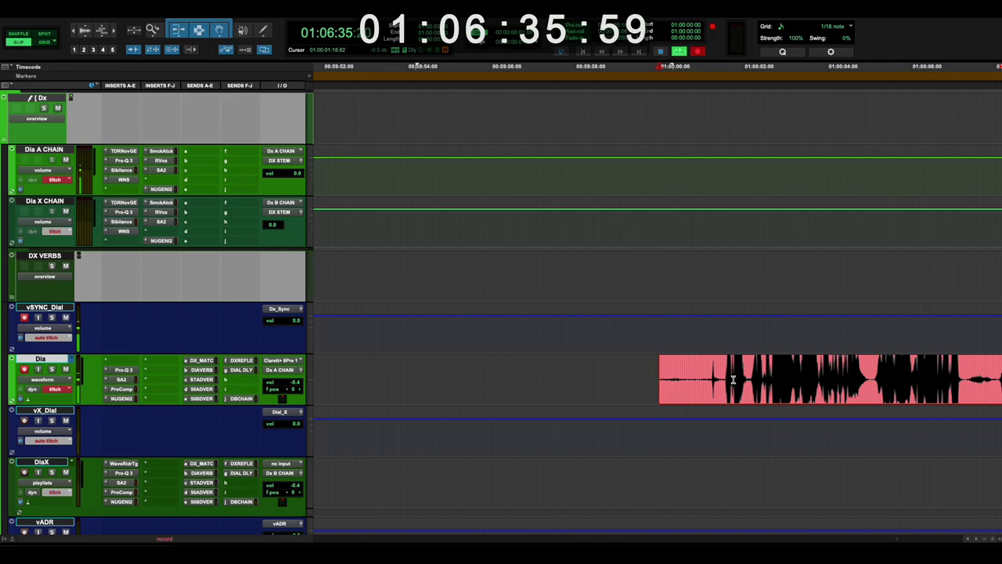
scroll(671, 388, down, 6)
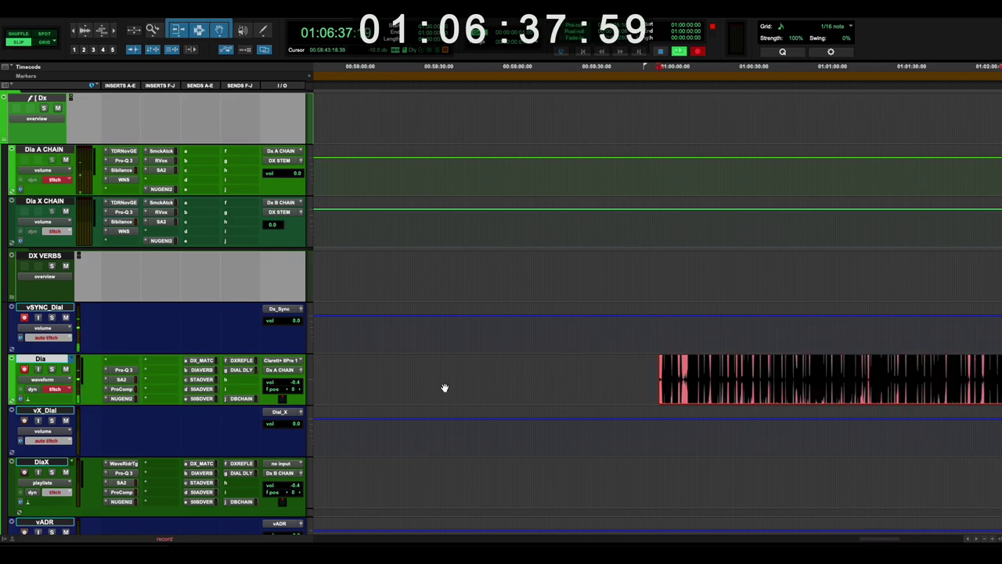
scroll(588, 394, down, 1)
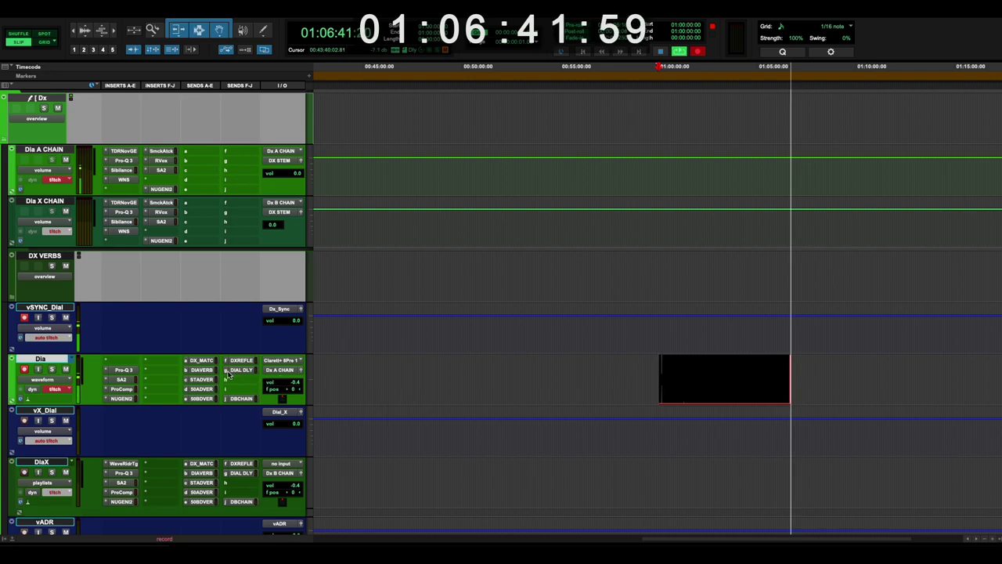
- Show Dia X CHAIN's Nova on the Center channel, then Dia A CHAIN's Sibilance and WNS
click(123, 379)
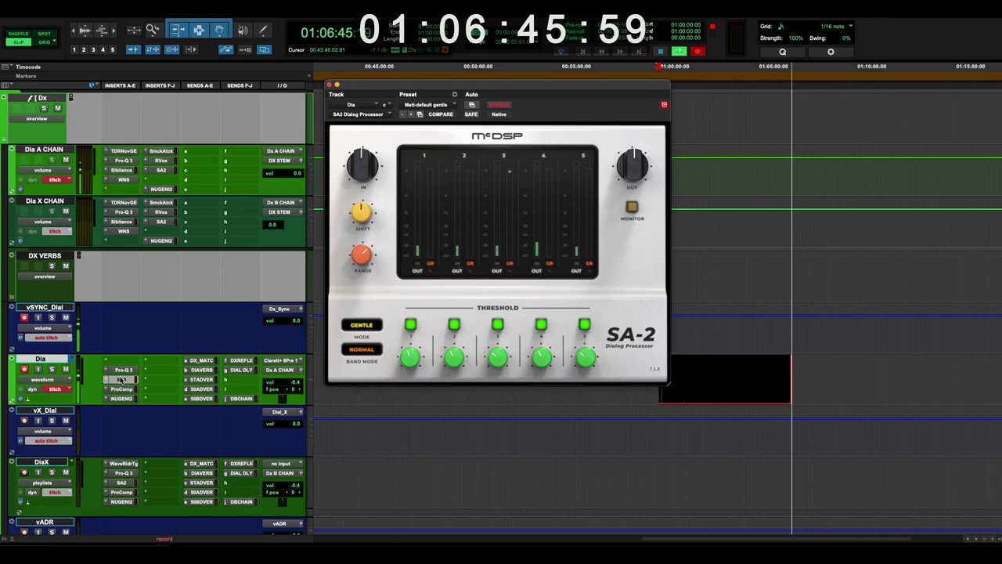
click(123, 369)
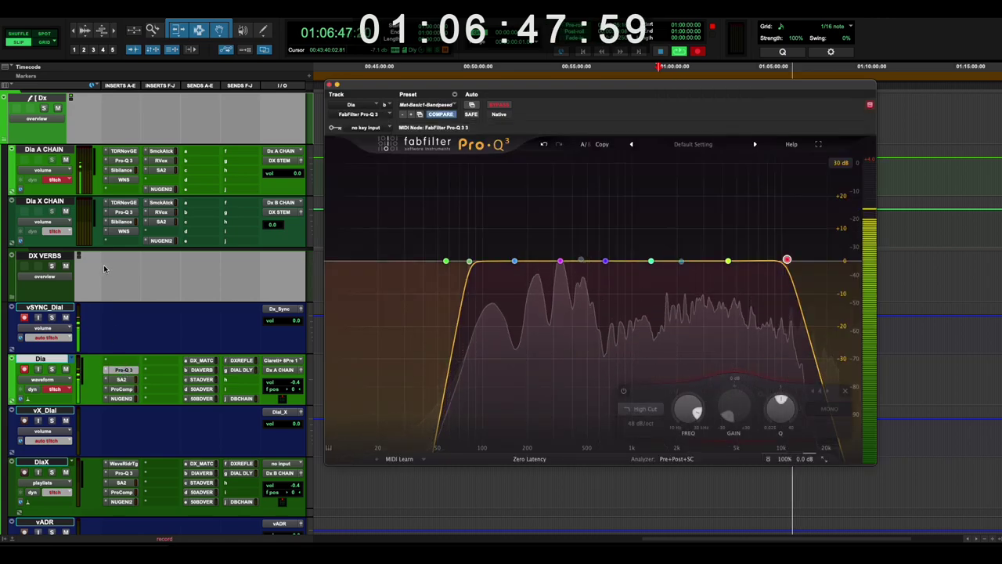
click(123, 202)
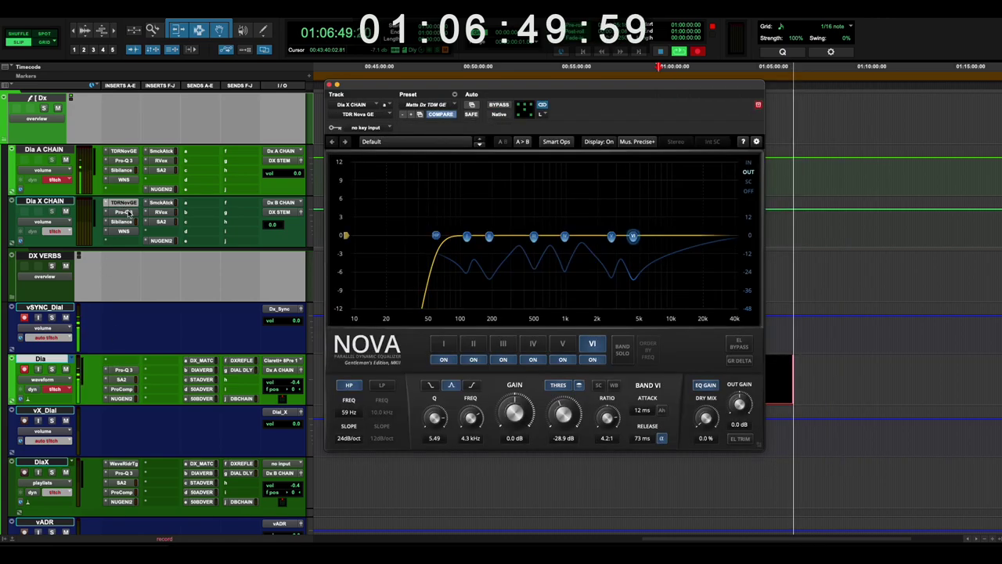
click(539, 110)
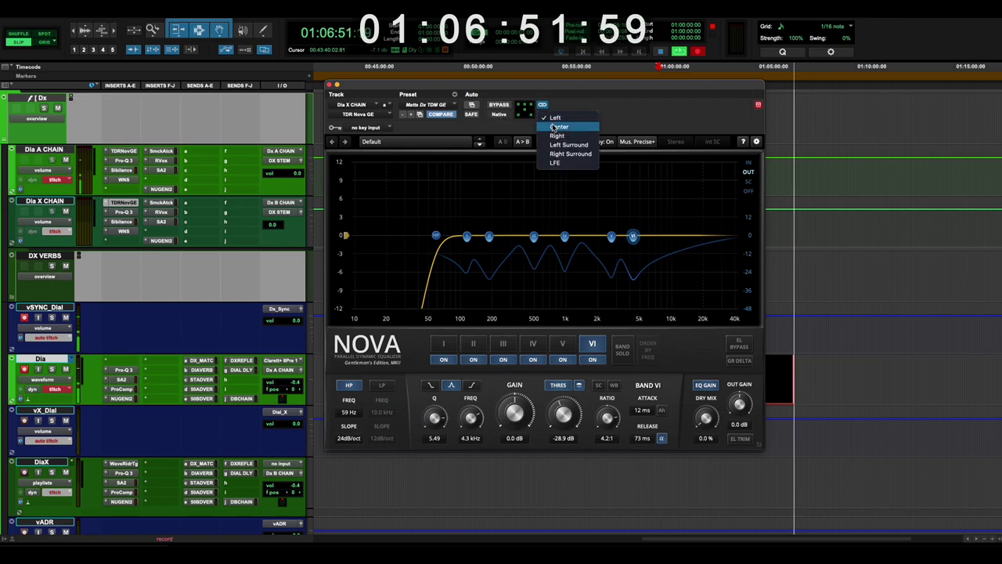
click(556, 128)
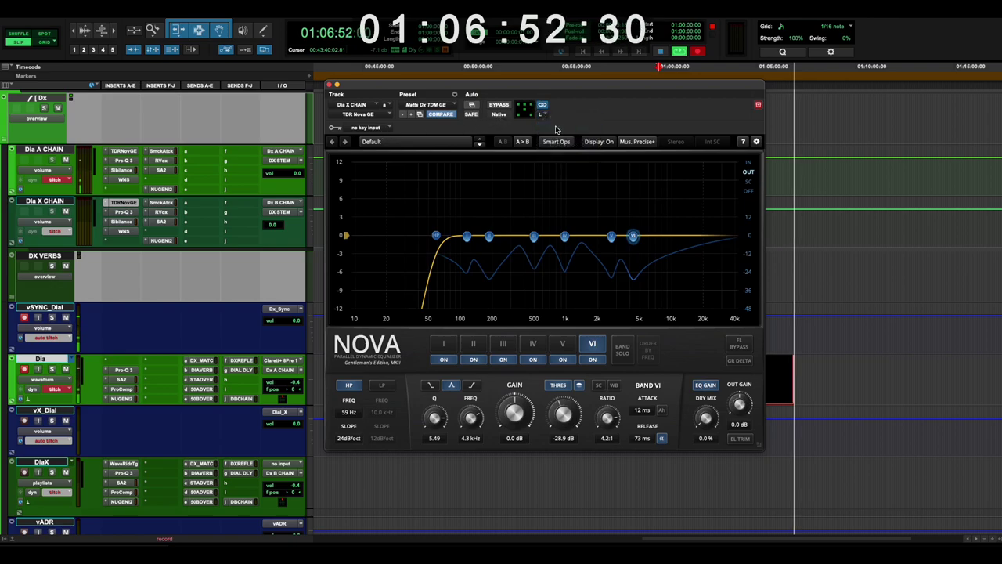
click(119, 169)
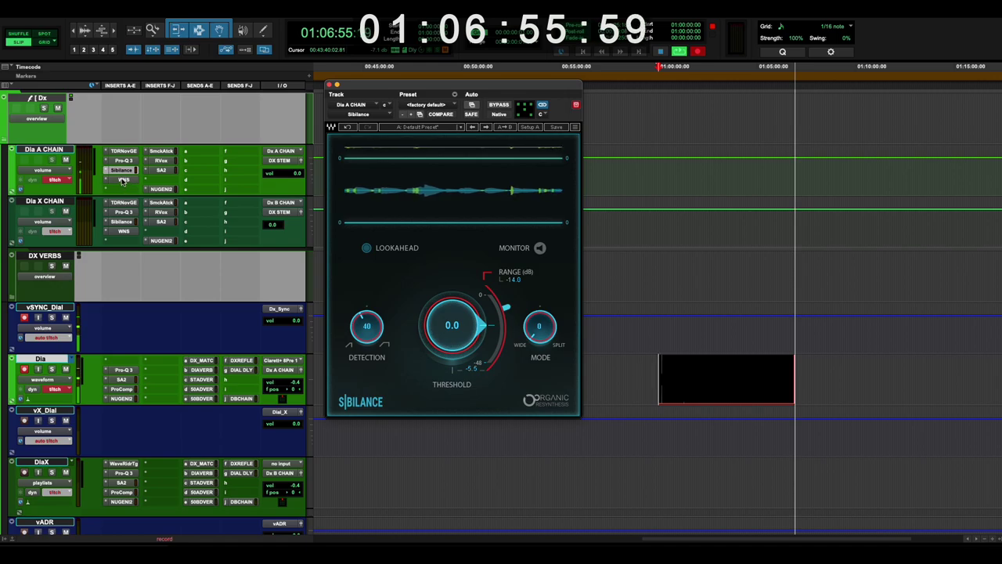
click(123, 180)
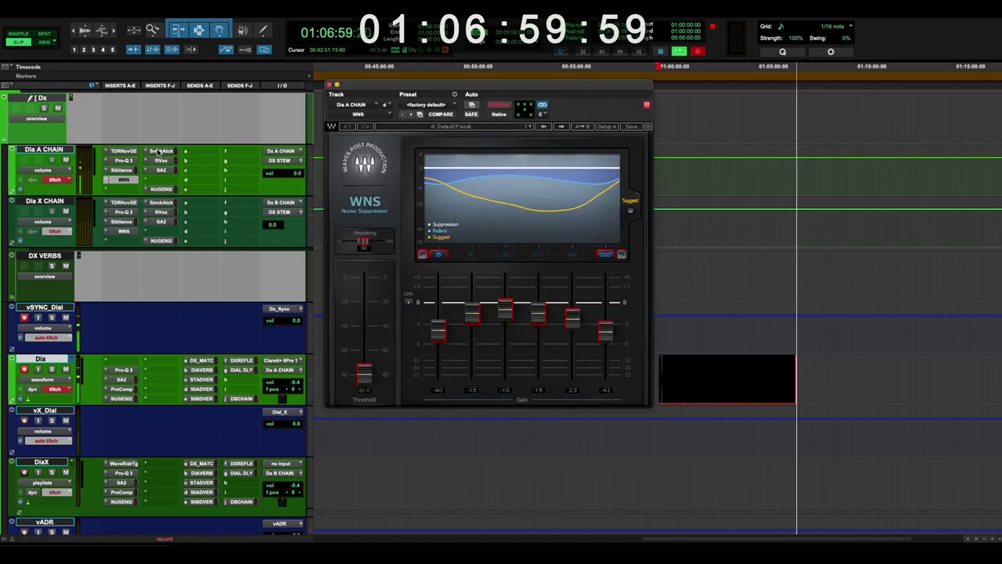
- Dismiss the plug-in list and close the Clarity Vx Pro AudioSuite window, revealing WNS
click(241, 18)
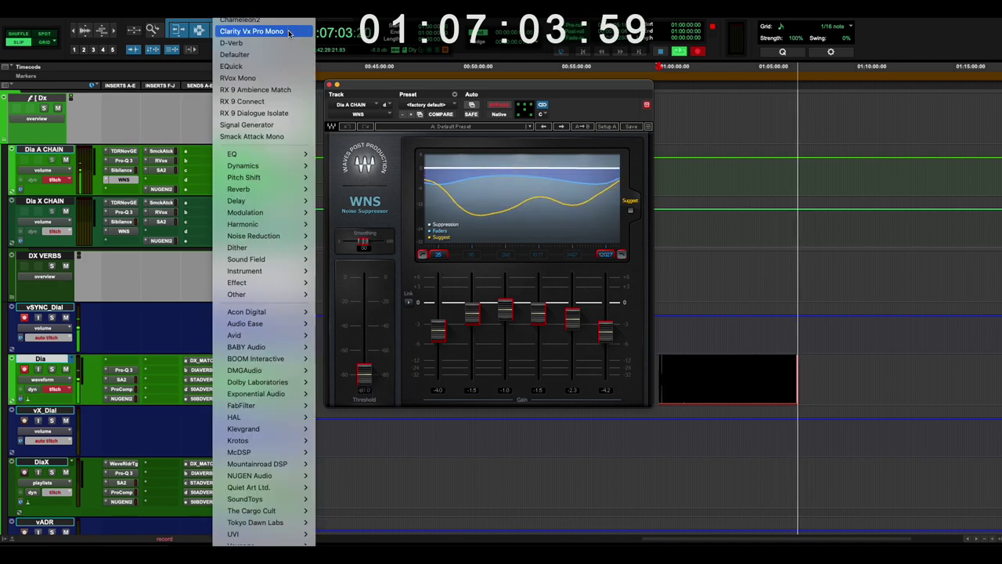
click(328, 84)
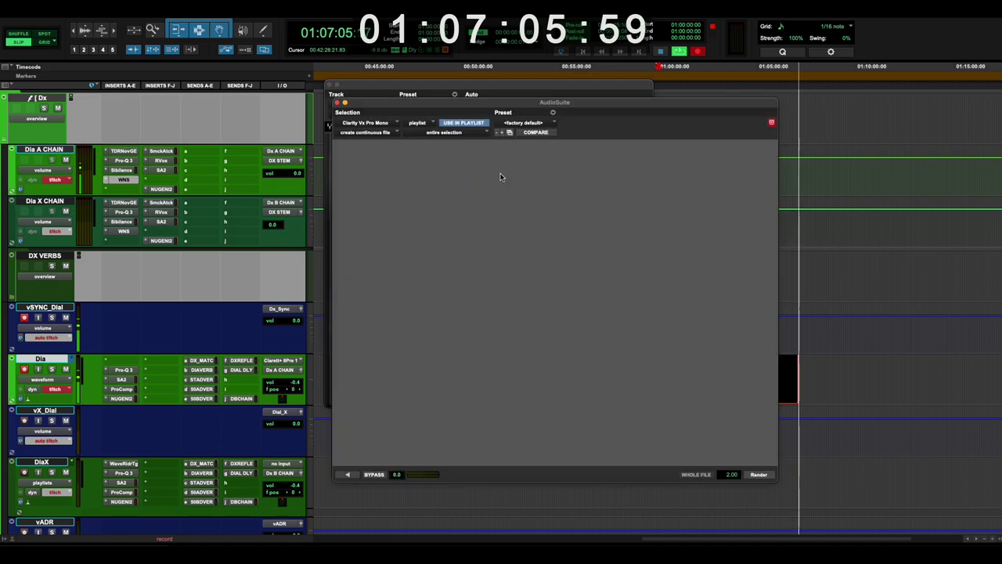
drag(528, 105, 478, 111)
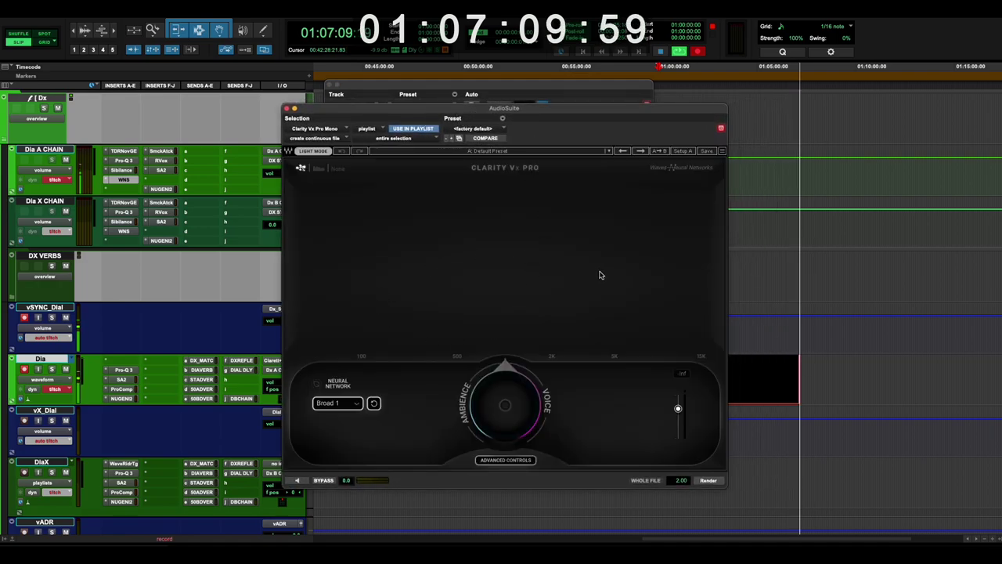
mouse_move(505, 404)
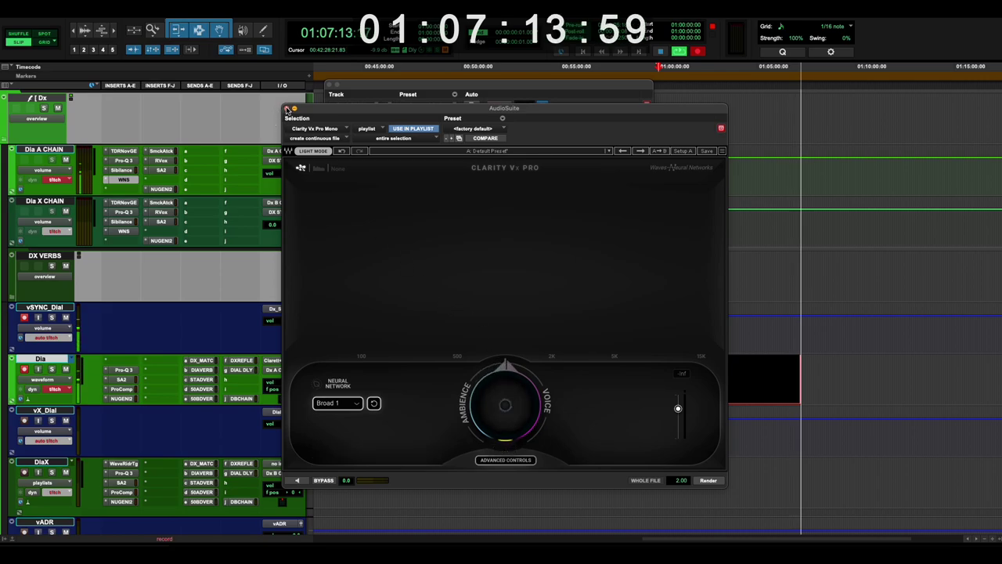
click(287, 108)
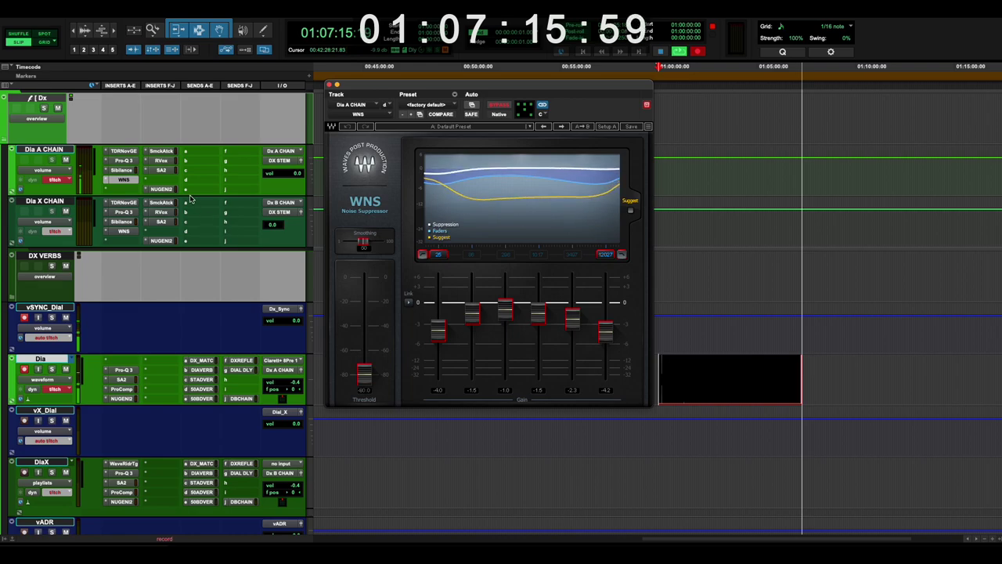
- Open Dia A CHAIN's Smack Attack, RVox, then SA-2 with its Matt-default gentle 2 preset
click(163, 151)
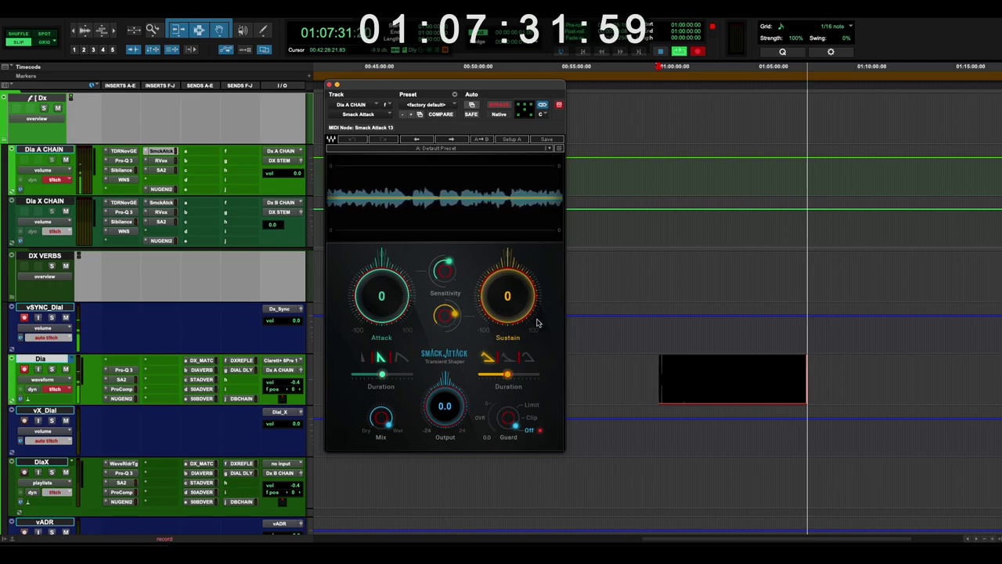
click(162, 160)
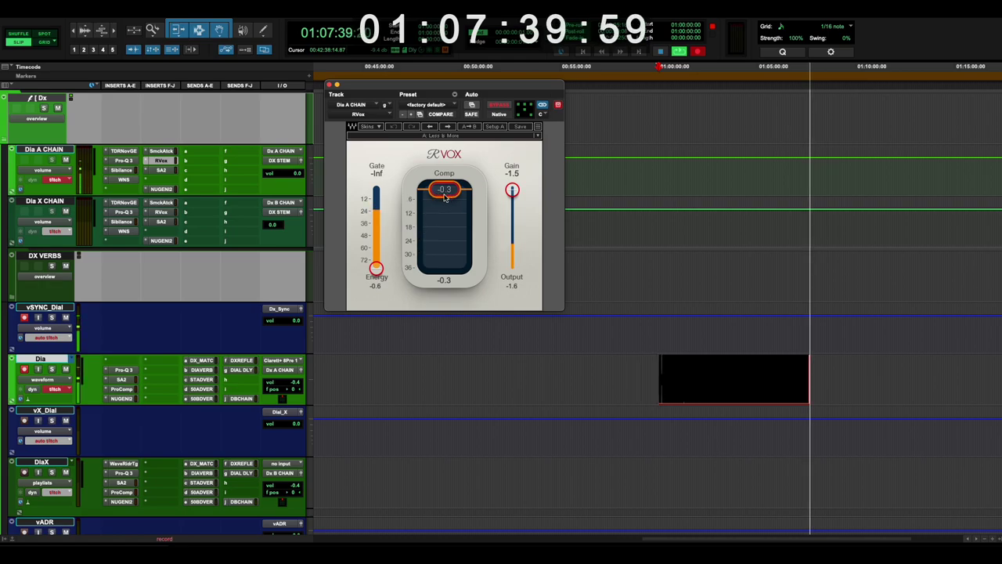
click(160, 171)
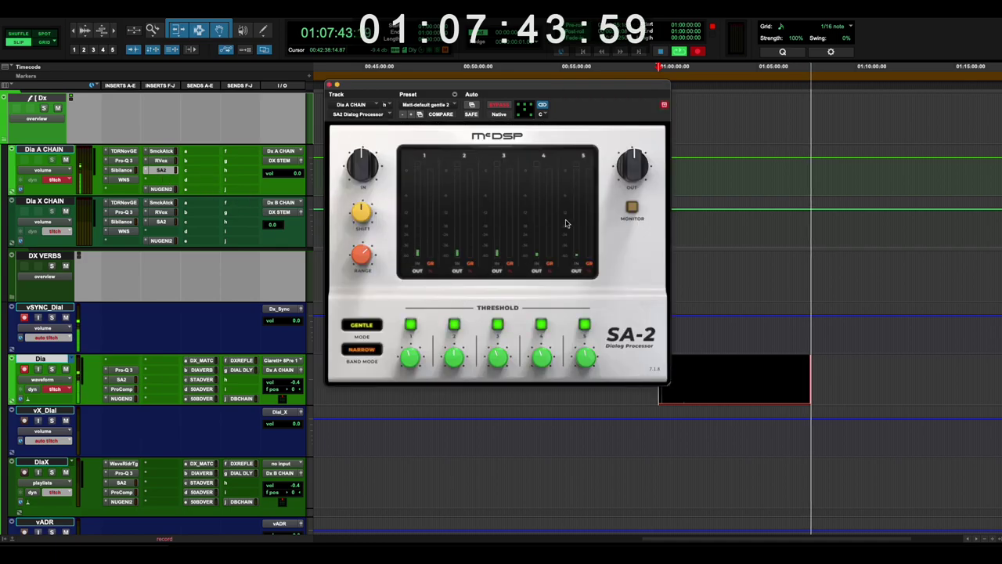
mouse_move(357, 165)
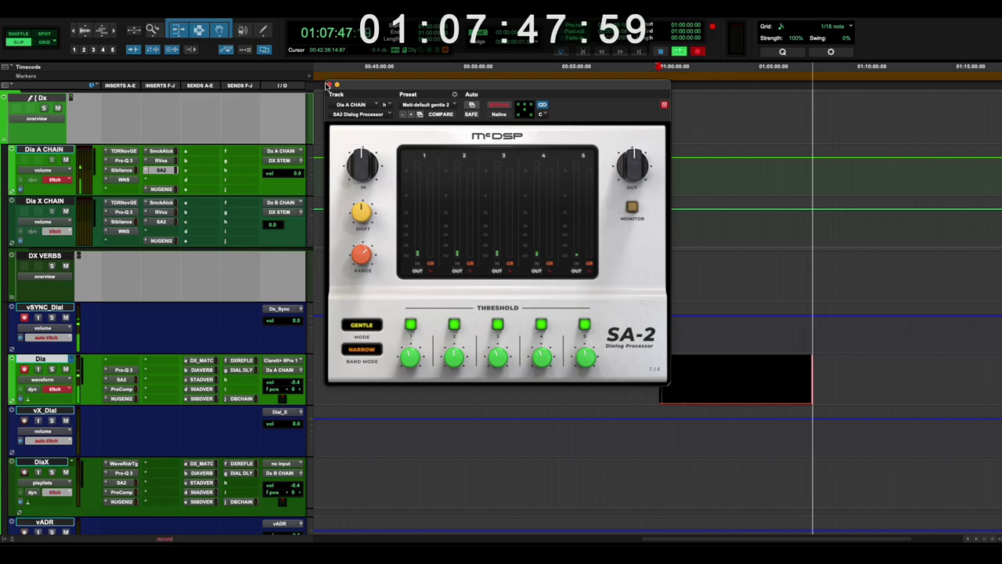
- Open Dia A CHAIN's NUGEN ISL true peak limiter, then close the plug-in window
click(157, 190)
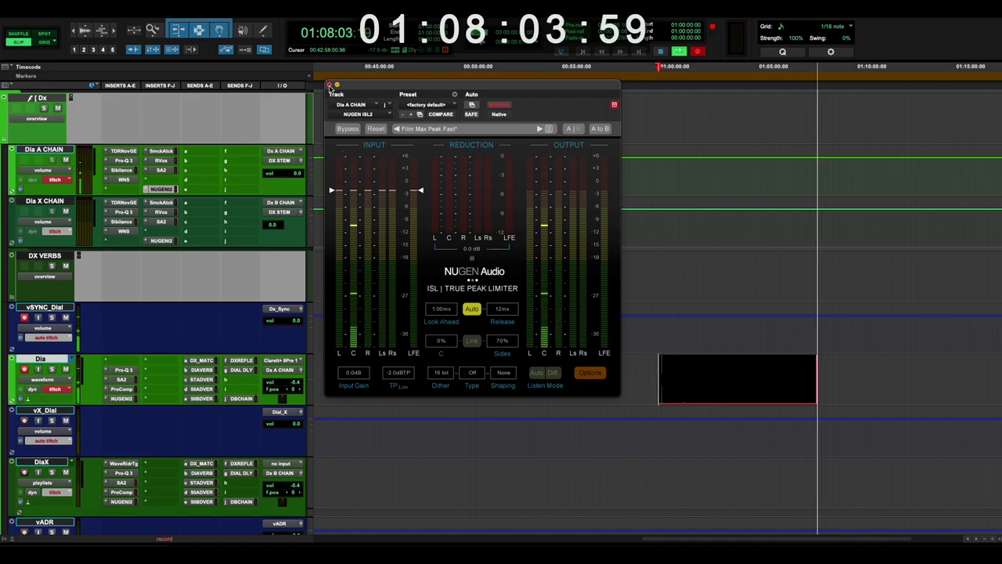
click(328, 84)
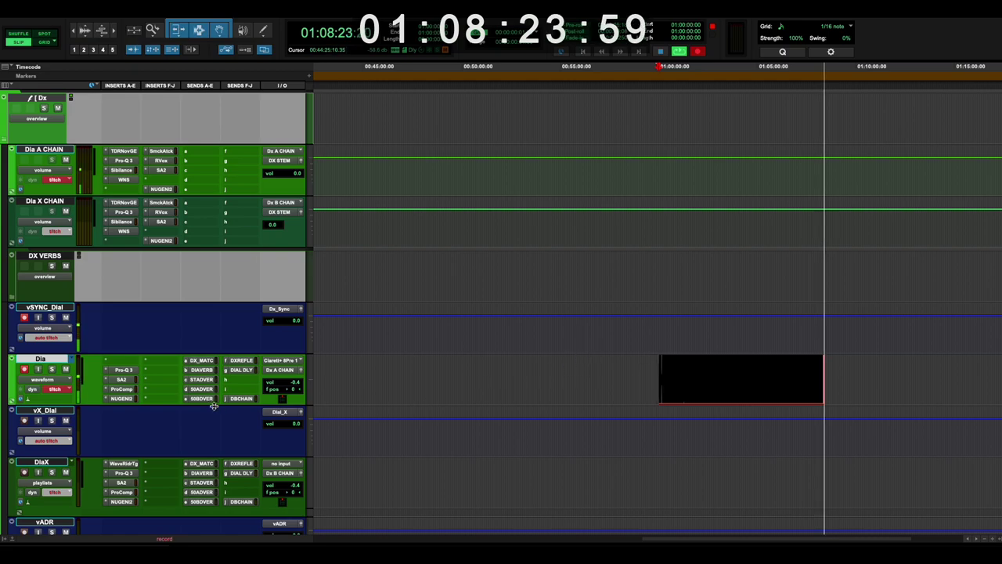
- Review the Dia track's Pro-Q 3, SA-2, Pro Compressor and ISL limiter in turn
click(123, 370)
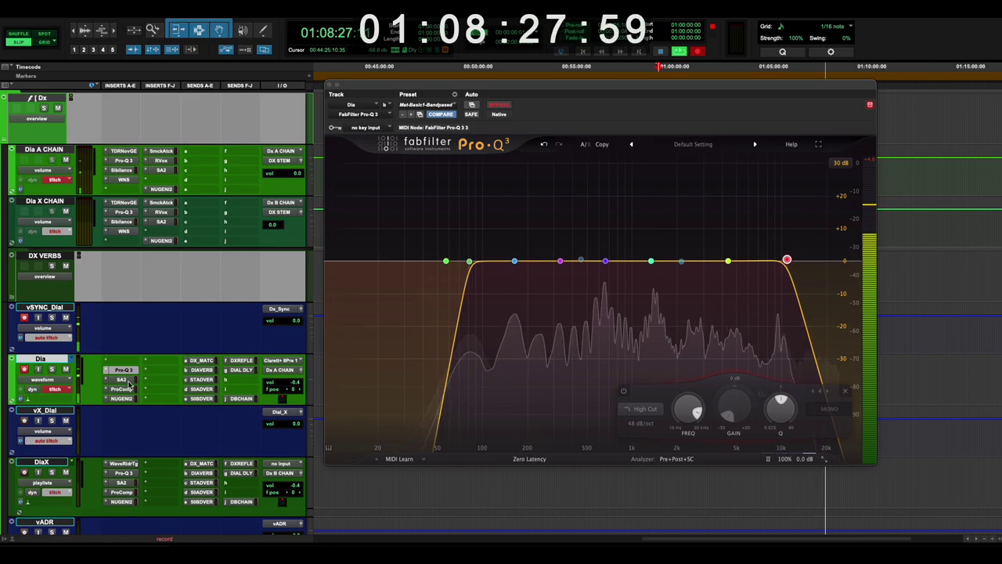
click(130, 382)
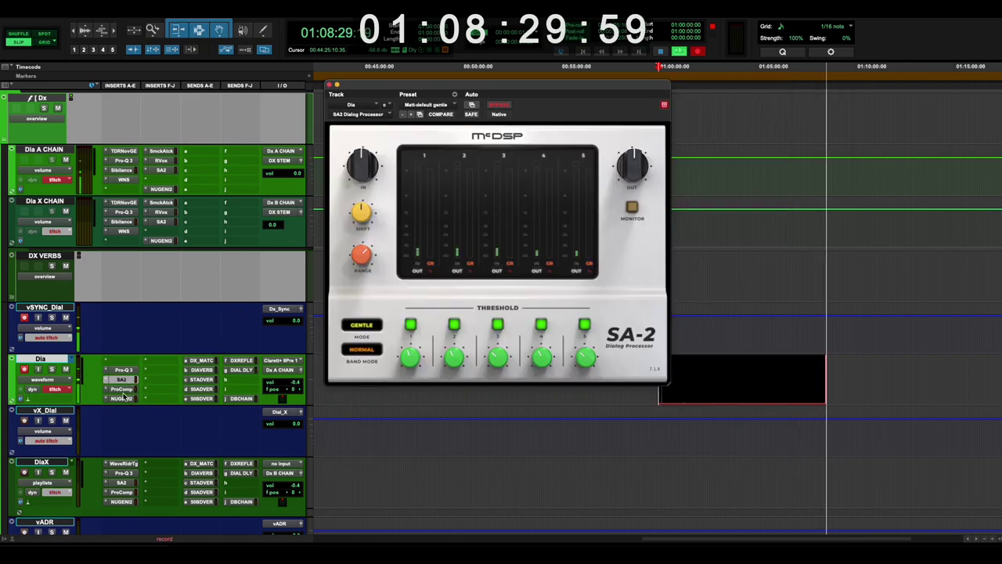
click(122, 388)
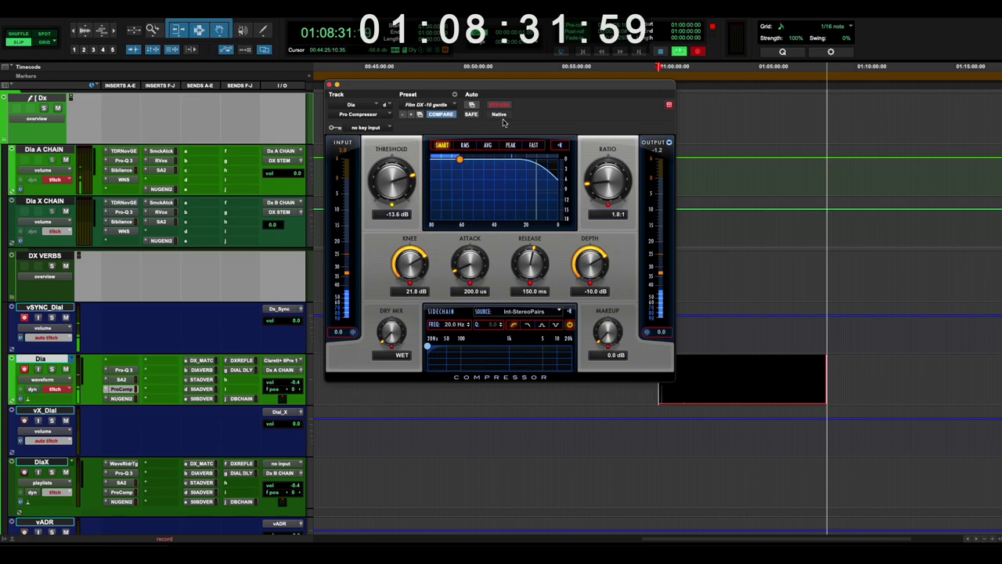
click(130, 399)
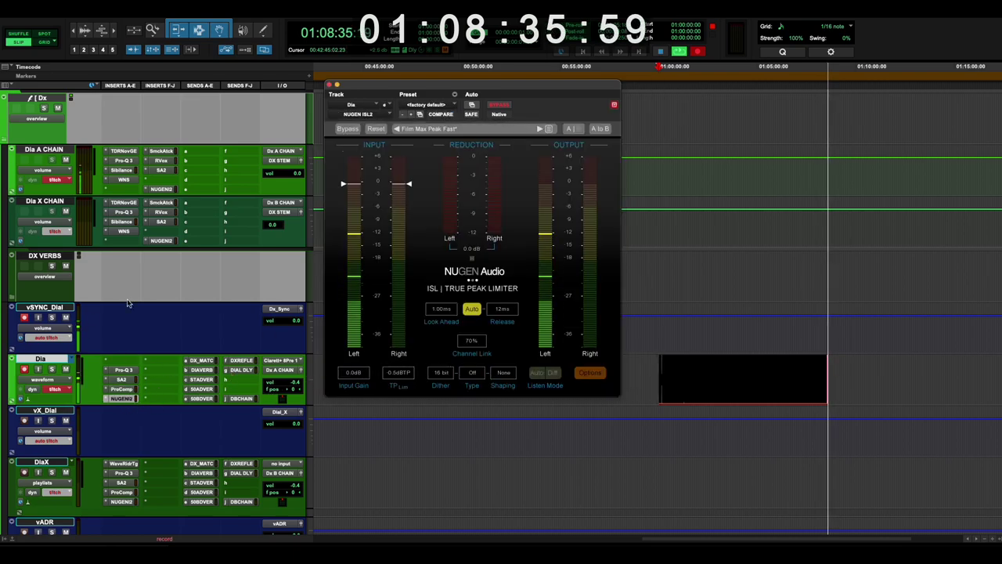
- Check Dia X CHAIN's Nova EQ on the Center channel, then open Dia A CHAIN's Pro-Q 3
click(60, 205)
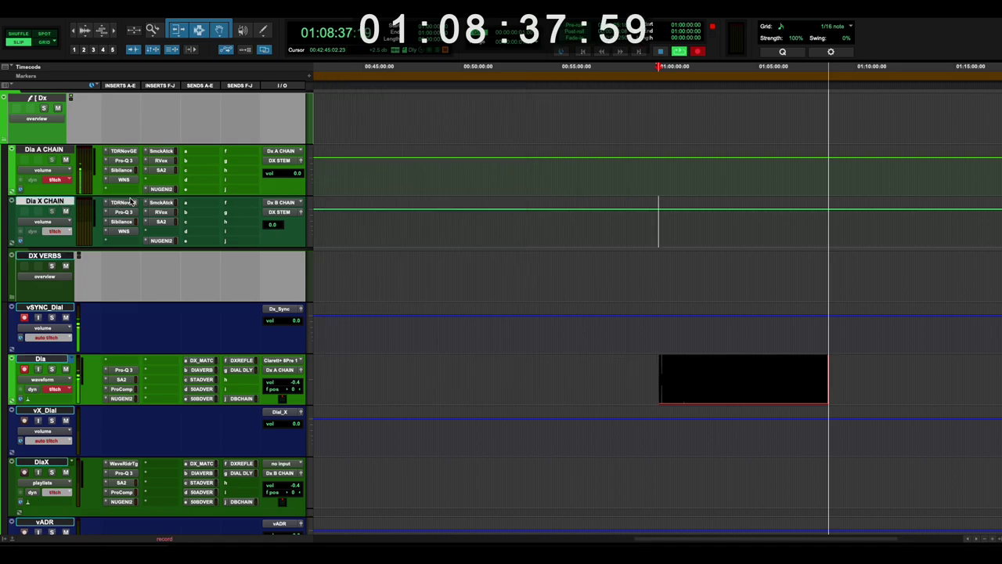
click(123, 202)
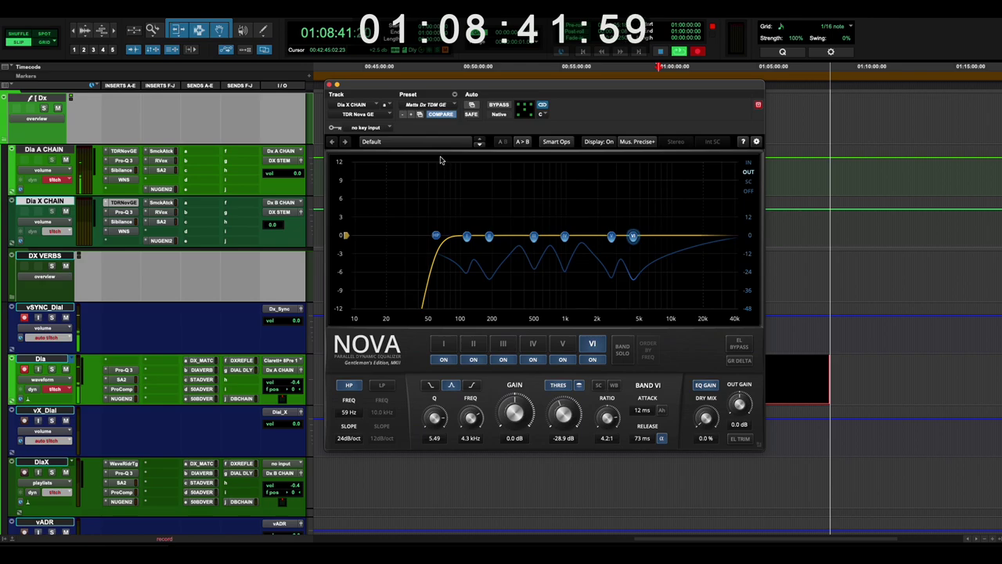
click(542, 115)
click(553, 117)
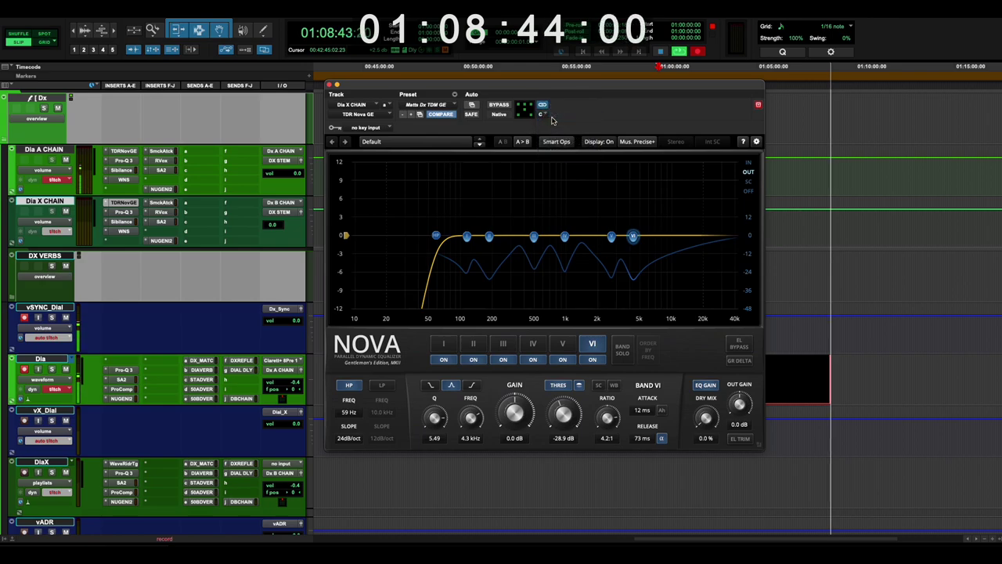
click(126, 160)
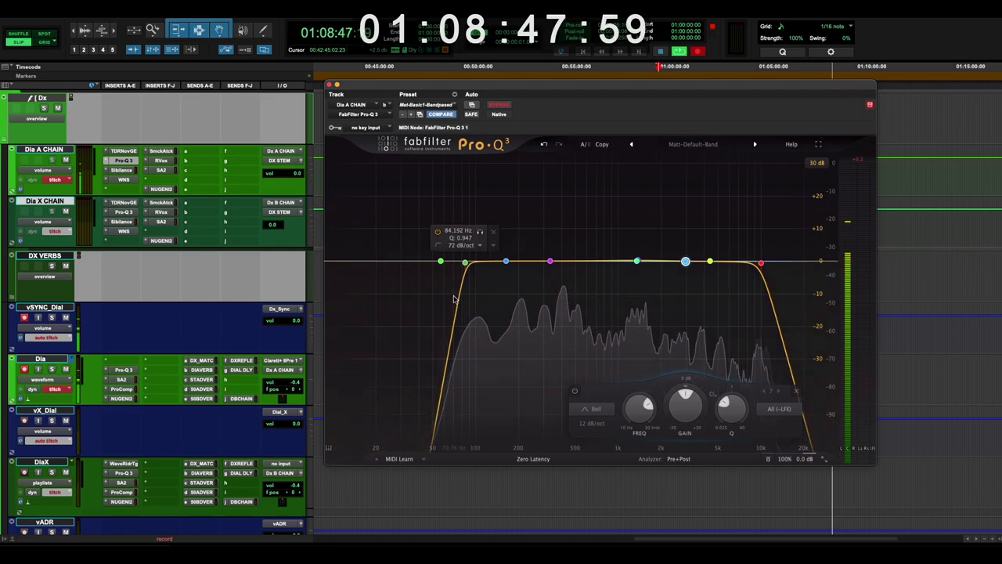
- Lower the low cut to about 50 Hz, cut the midrange band, and move the upper band near 7 kHz
drag(466, 263, 427, 263)
drag(687, 262, 647, 263)
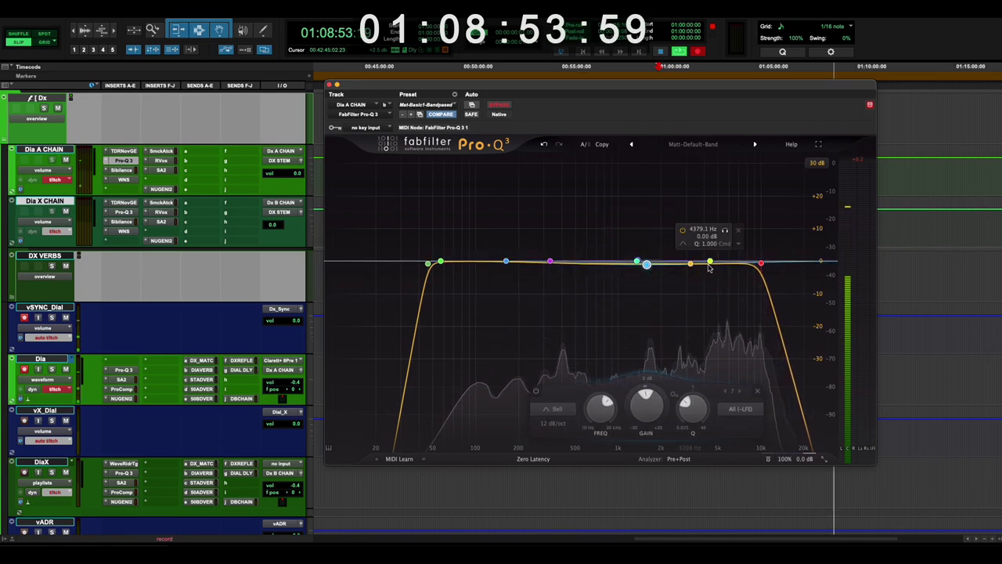
drag(709, 261, 747, 253)
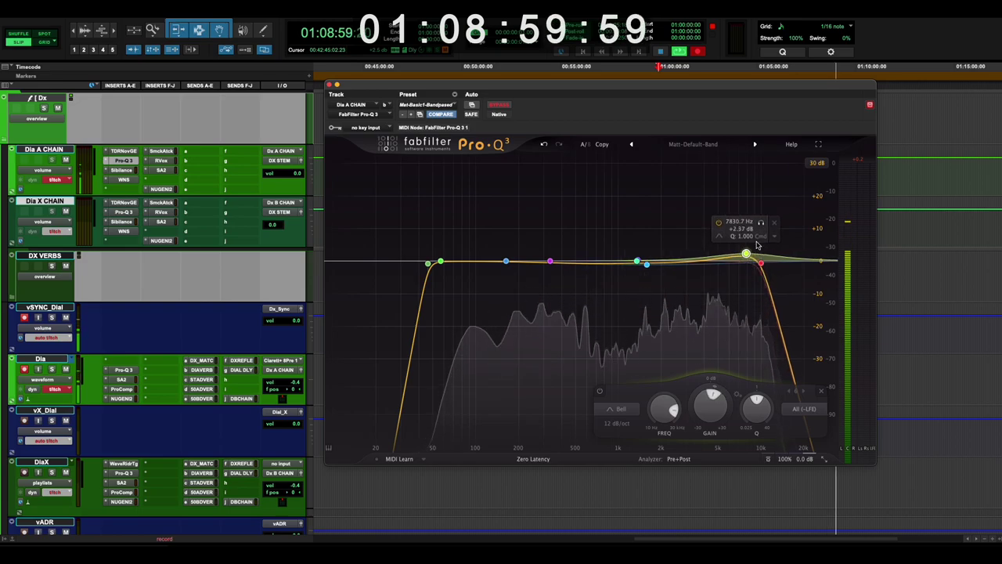
- Make the 7.7 kHz band dynamic, pull it into a 0.52 dB cut, and set Q to about 1.3
click(774, 238)
click(800, 273)
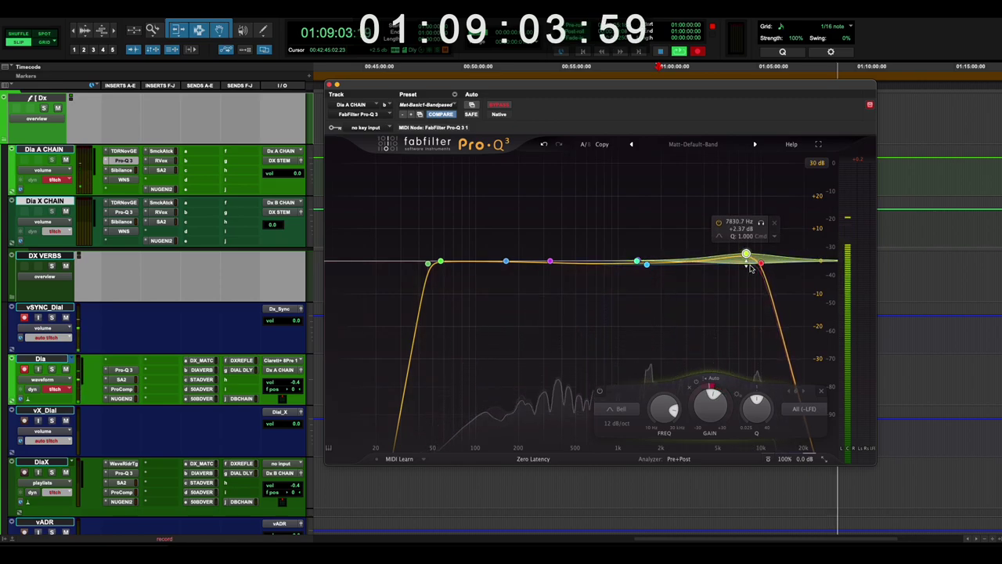
drag(747, 255, 747, 268)
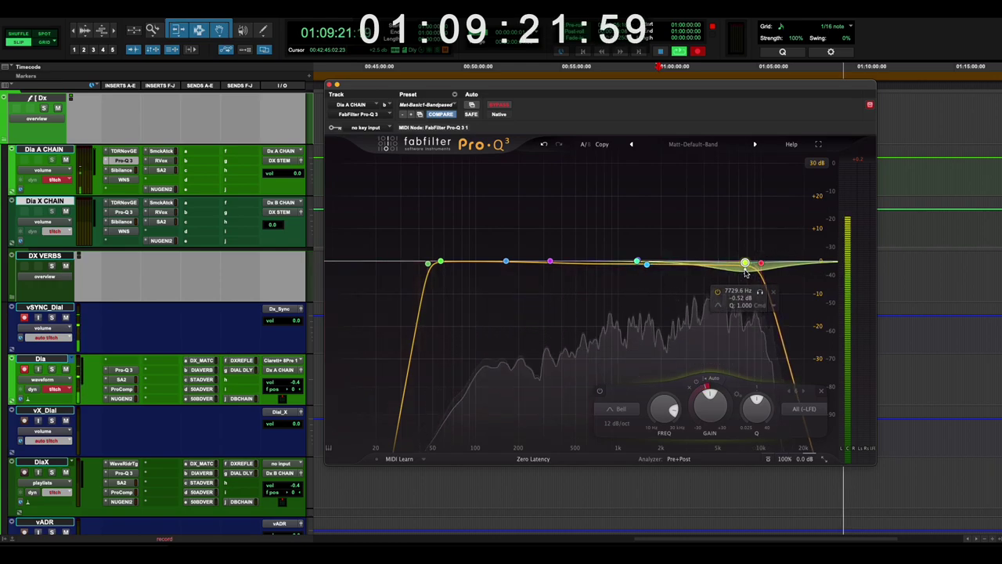
scroll(744, 268, down, 1)
scroll(745, 268, up, 10)
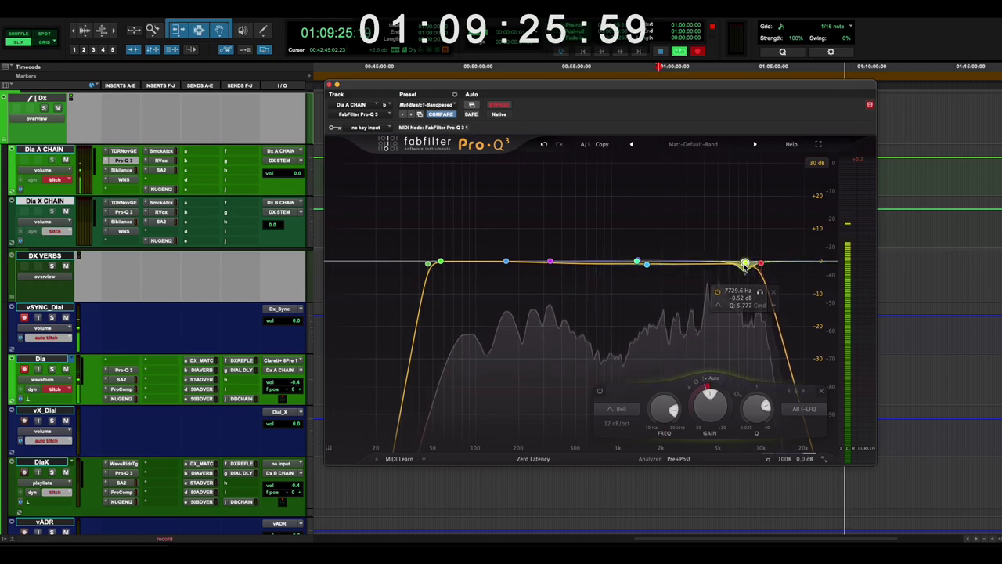
scroll(745, 268, down, 6)
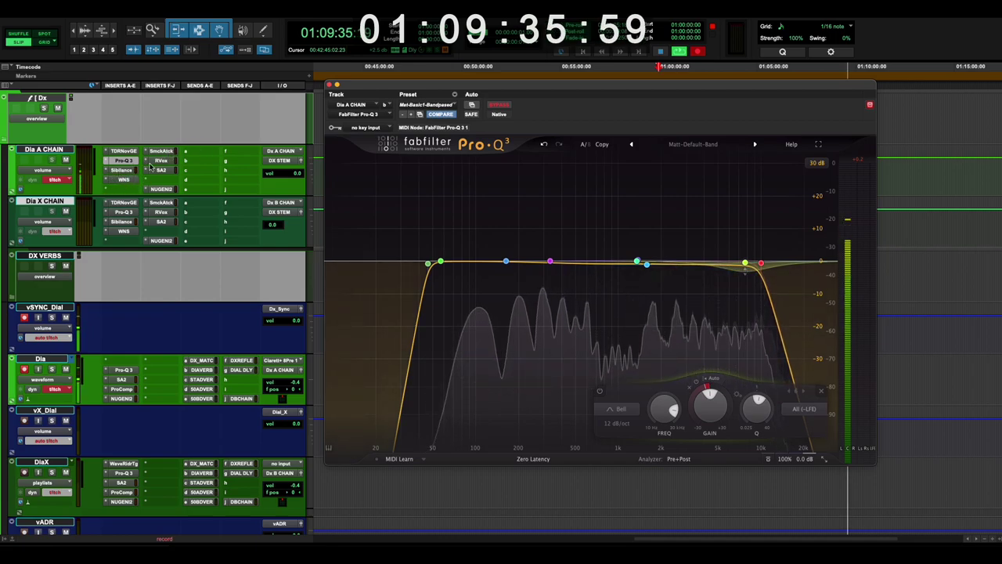
- Adjust Dia A CHAIN's WNS threshold toward -75, then close the WNS window
click(123, 179)
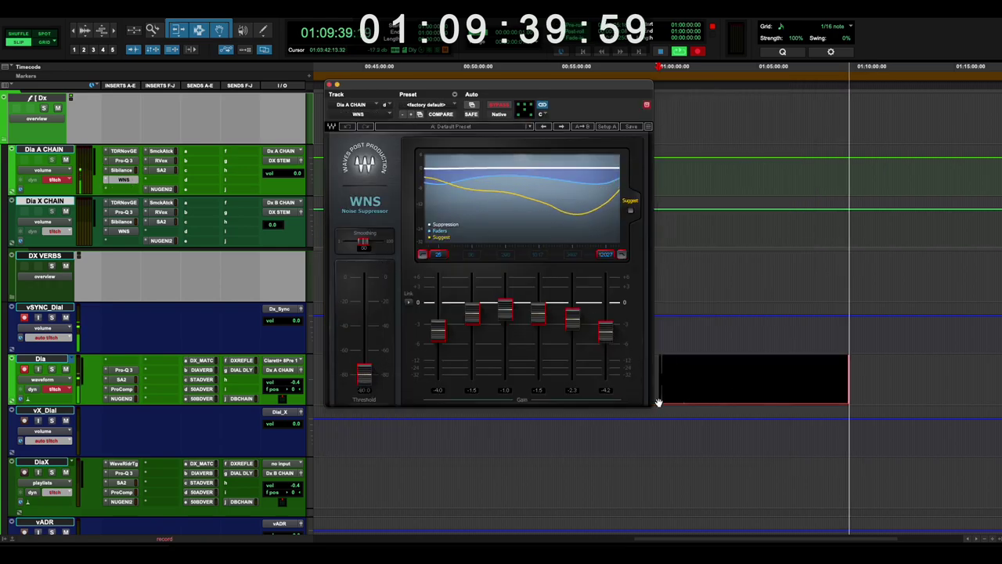
mouse_move(364, 374)
mouse_down()
mouse_move(364, 304)
mouse_move(364, 374)
mouse_up()
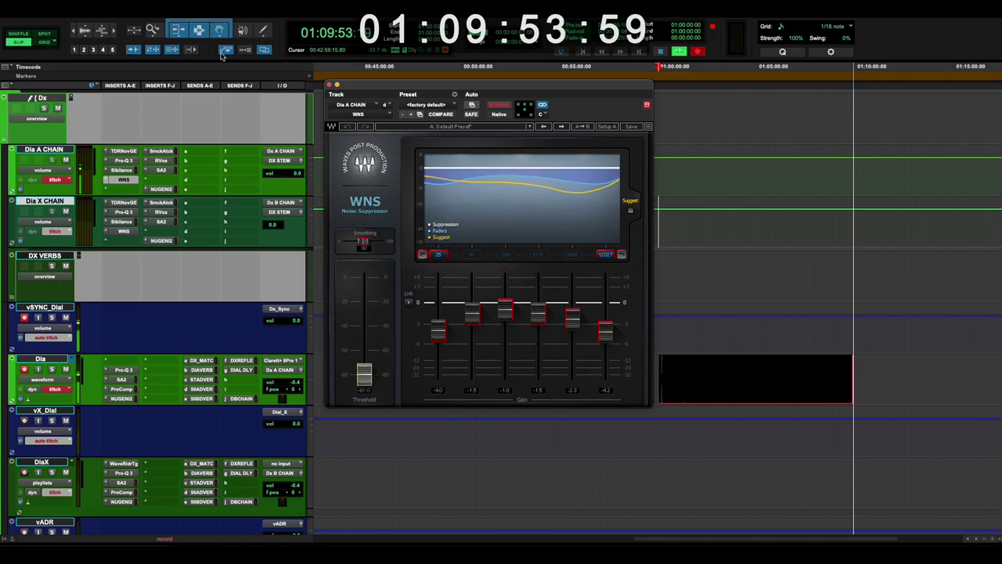
click(358, 114)
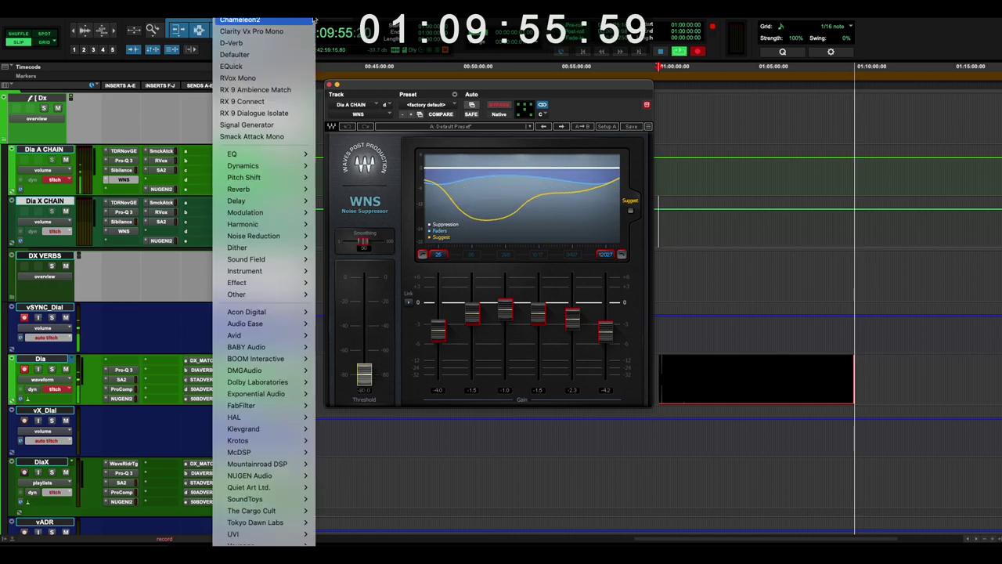
key(Escape)
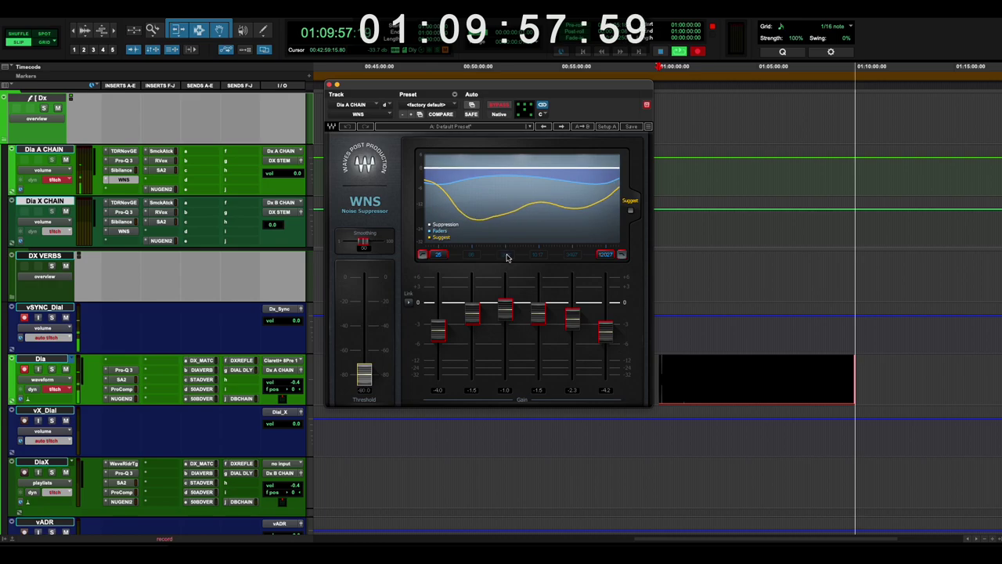
click(330, 84)
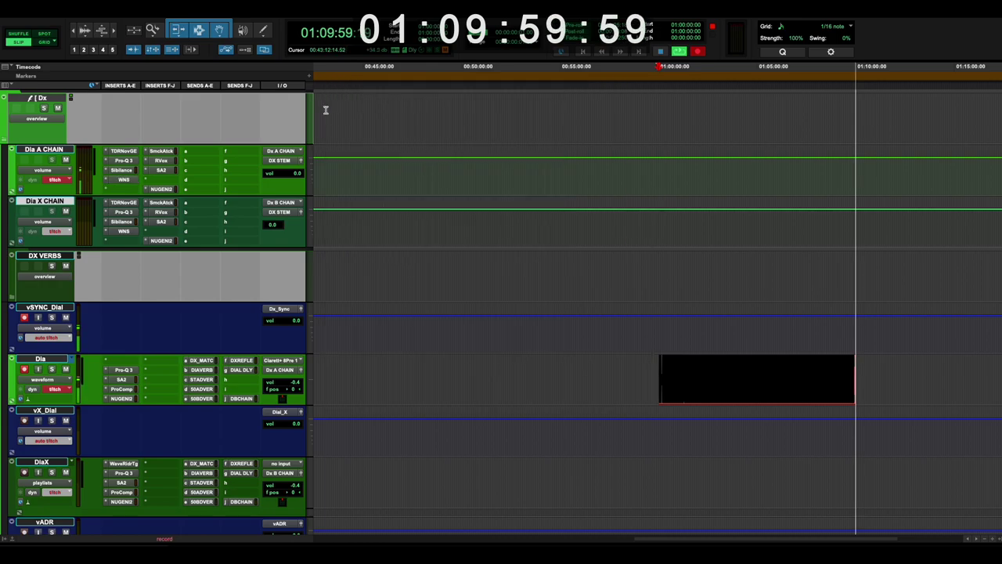